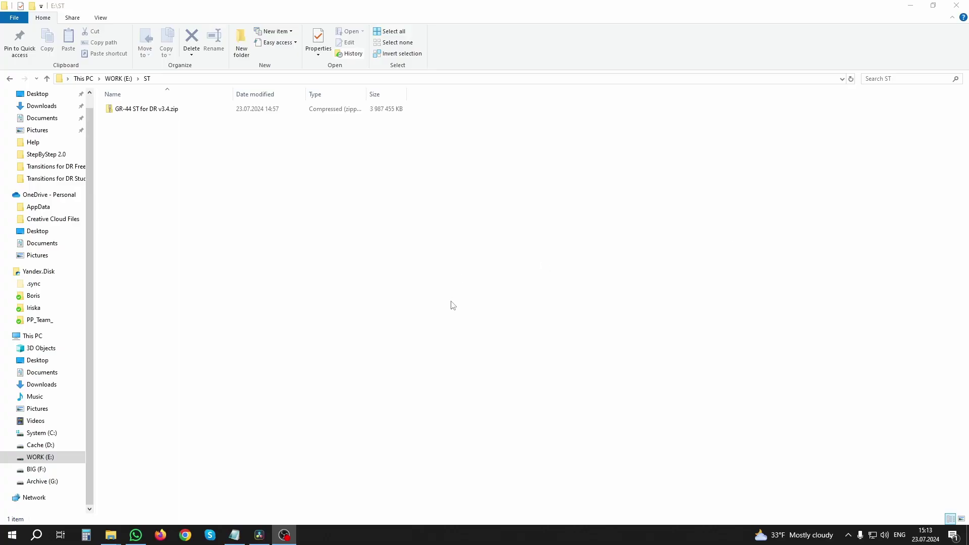
Extract the GR-44 ST for DR v3.4 zip archive to its suggested folder.
{"action": "left_click", "coordinate": [453, 305]}
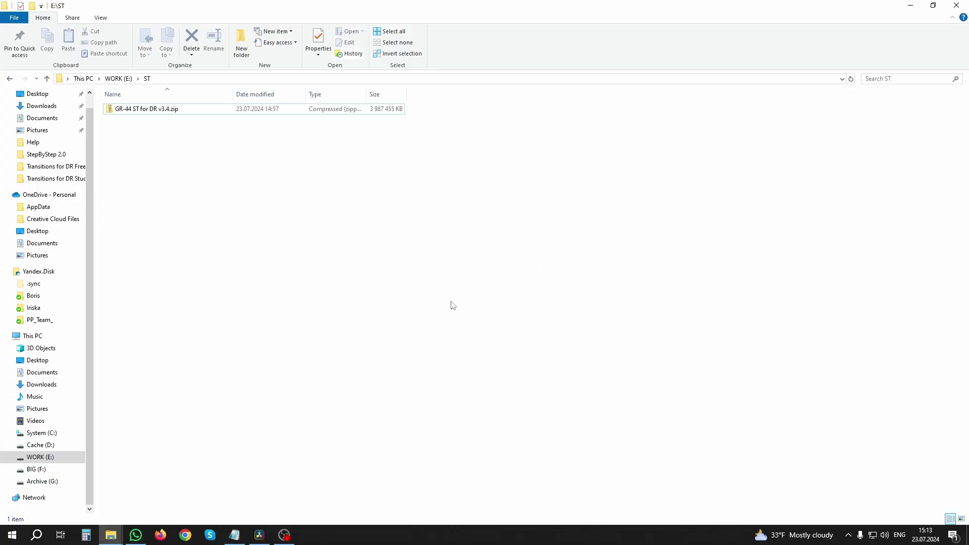
{"action": "left_click", "coordinate": [147, 112]}
{"action": "right_click", "coordinate": [148, 115]}
{"action": "left_click", "coordinate": [166, 165]}
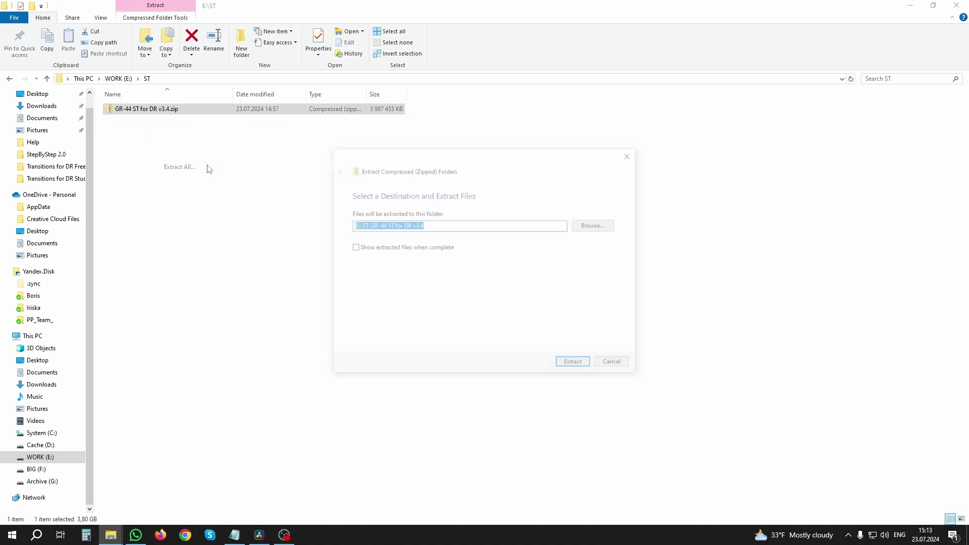
{"action": "left_click", "coordinate": [574, 368]}
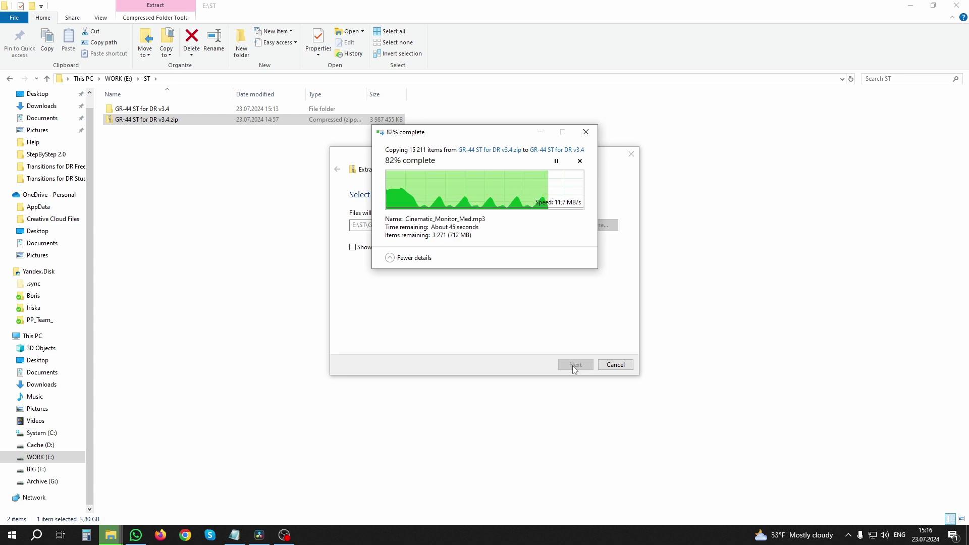
Open the nested GR-44 ST for DR v3.4 folder, select Transitions for DR Studio, then switch to DaVinci Resolve.
{"action": "double_click", "coordinate": [149, 109]}
{"action": "double_click", "coordinate": [150, 109]}
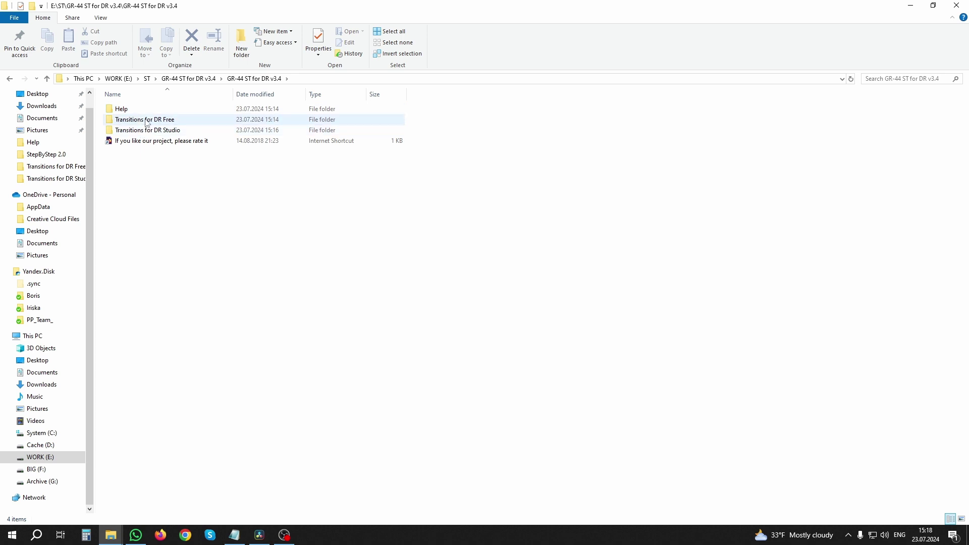
{"action": "left_click", "coordinate": [146, 131]}
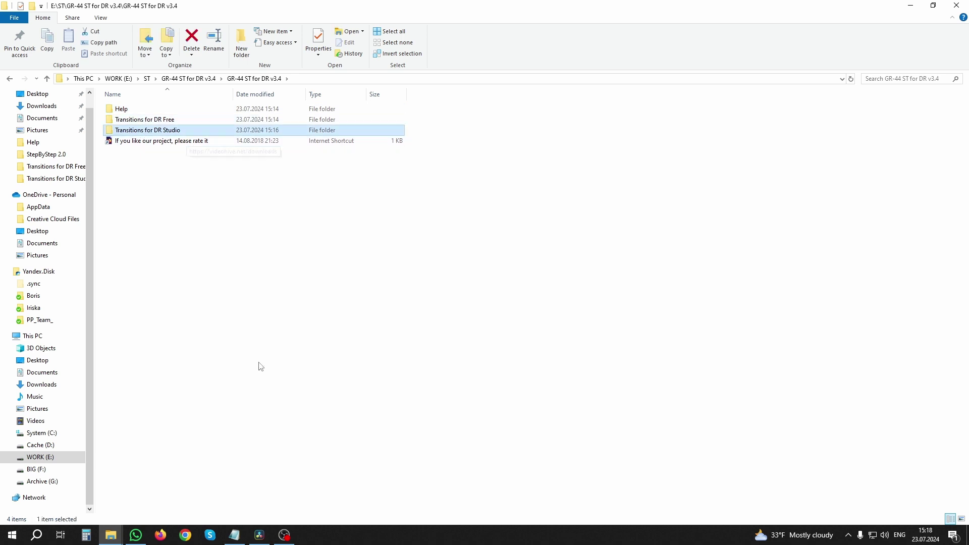
{"action": "left_click", "coordinate": [259, 535]}
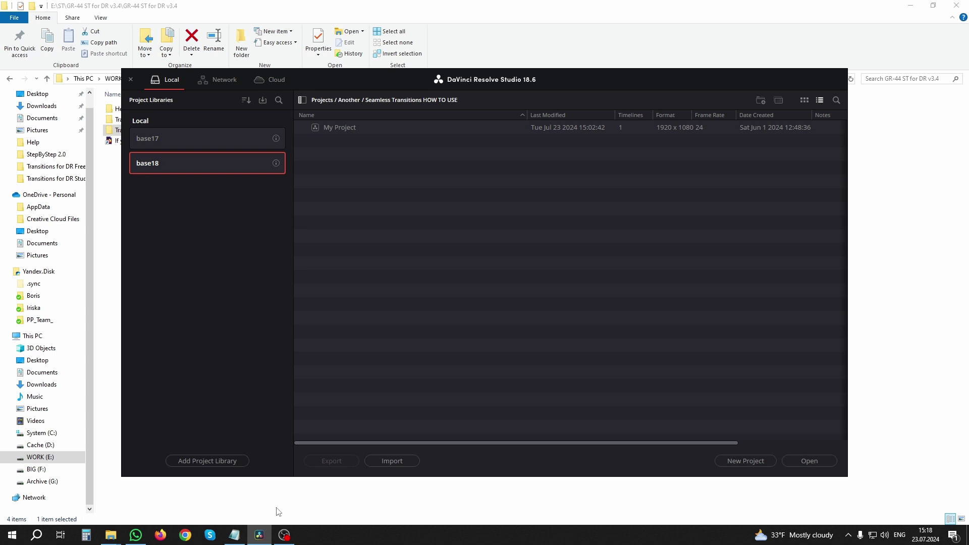
Create a new project folder named 'Seamless Transitions' in the Project Manager.
{"action": "right_click", "coordinate": [354, 196]}
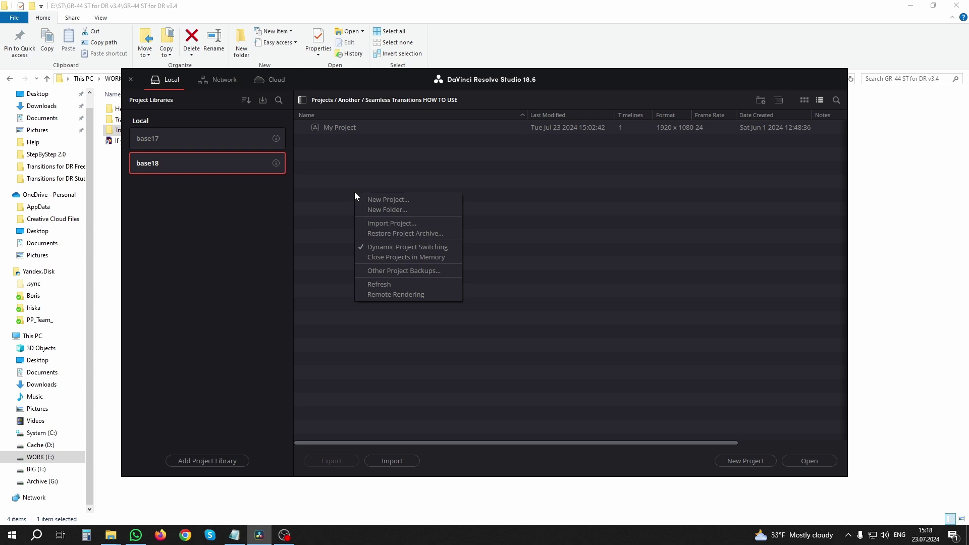
{"action": "left_click", "coordinate": [374, 210]}
{"action": "type", "text": "Seamless Tra"}
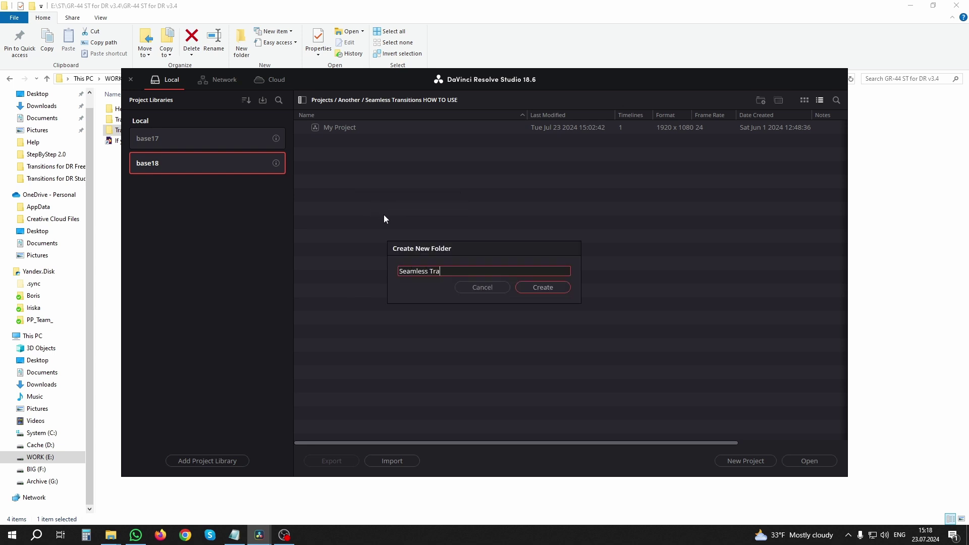
{"action": "type", "text": "nsitions"}
{"action": "key", "text": "Return"}
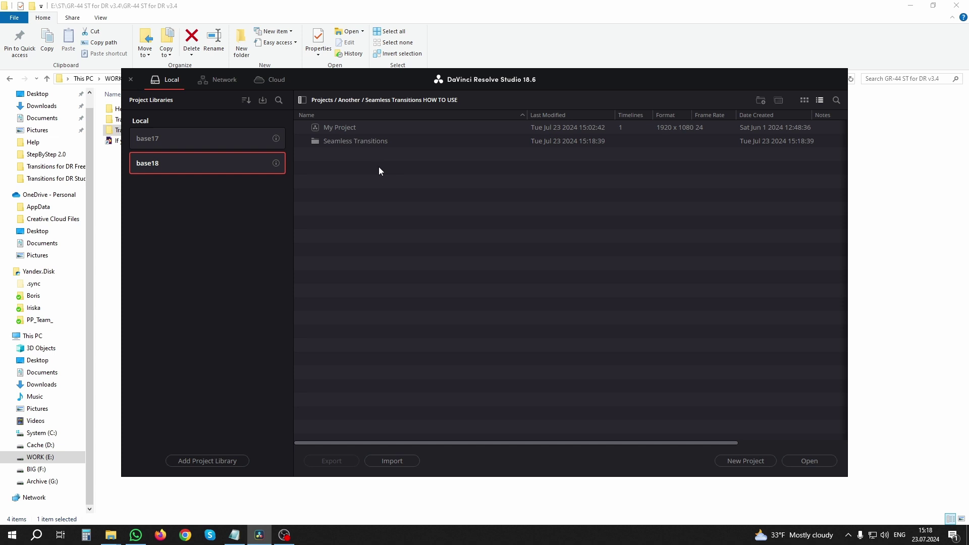
Inside Seamless Transitions, restore the 24FPS V3.4 - Part 01 .dra archive from Transitions for DR Studio.
{"action": "double_click", "coordinate": [346, 140]}
{"action": "right_click", "coordinate": [370, 155]}
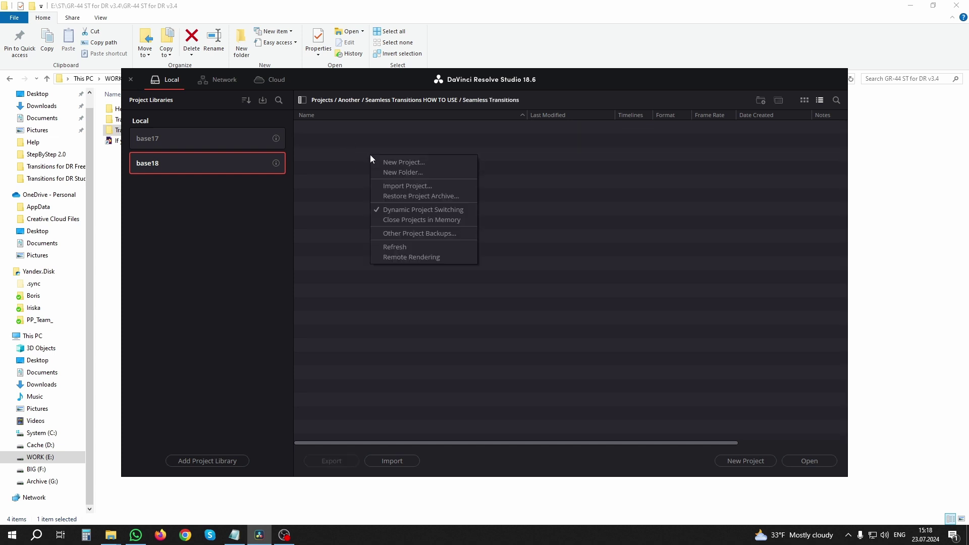
{"action": "left_click", "coordinate": [412, 196]}
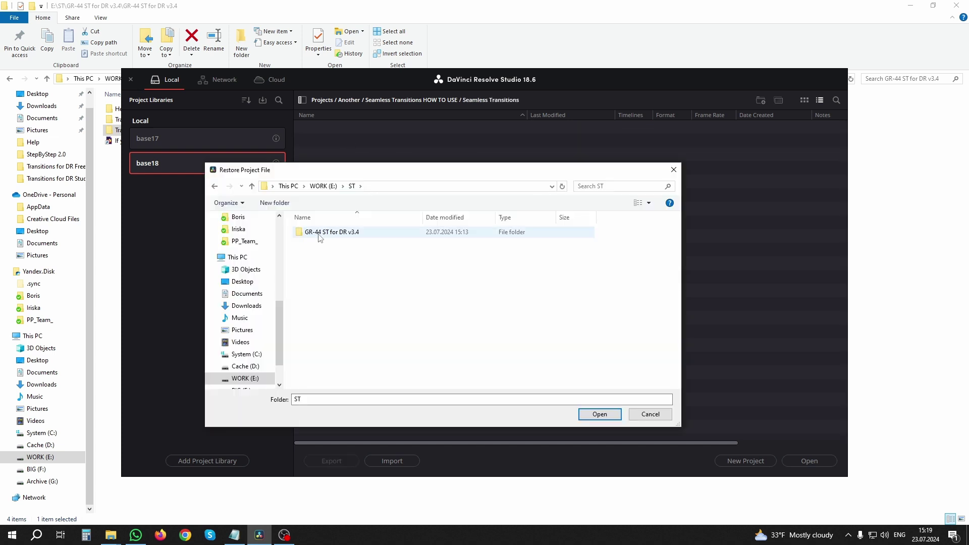
{"action": "double_click", "coordinate": [319, 234]}
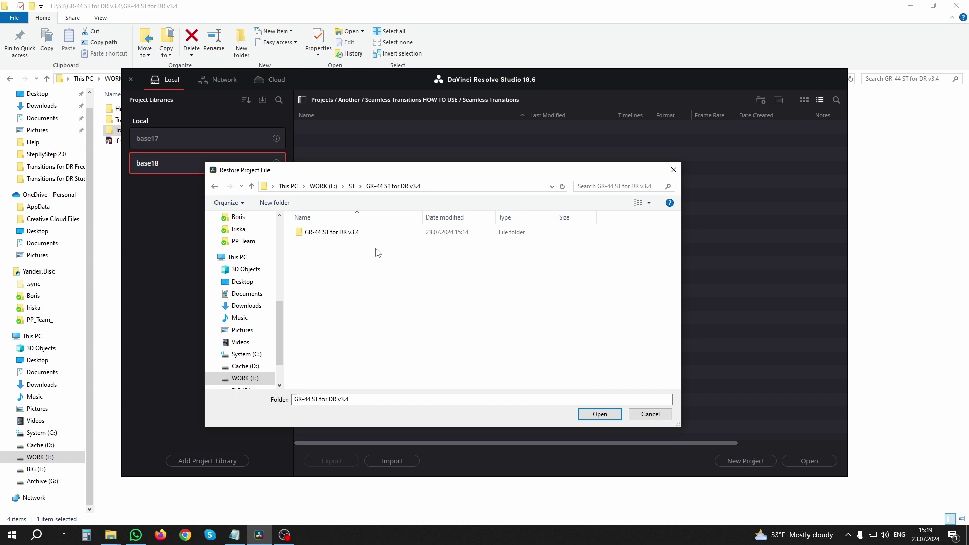
{"action": "double_click", "coordinate": [339, 233]}
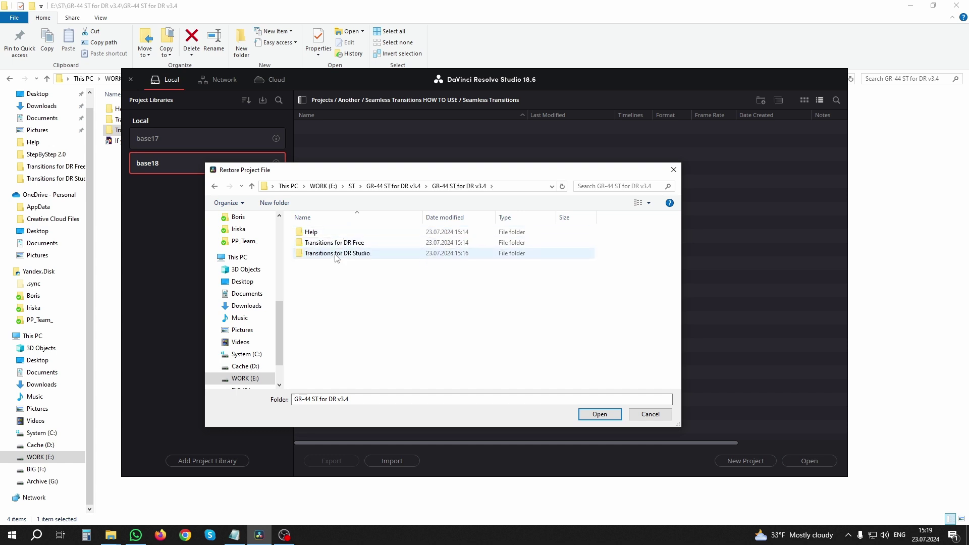
{"action": "double_click", "coordinate": [336, 253]}
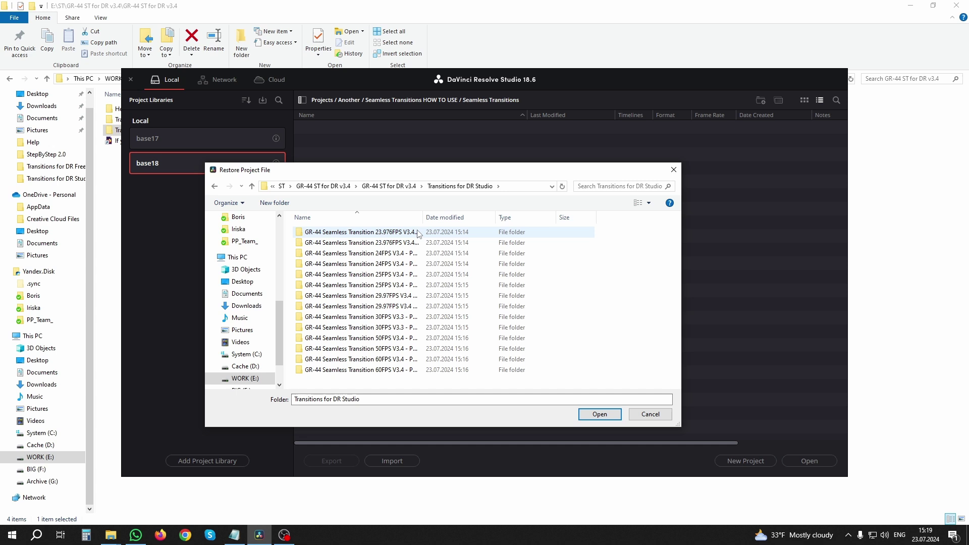
{"action": "left_click_drag", "start_coordinate": [424, 216], "coordinate": [483, 216]}
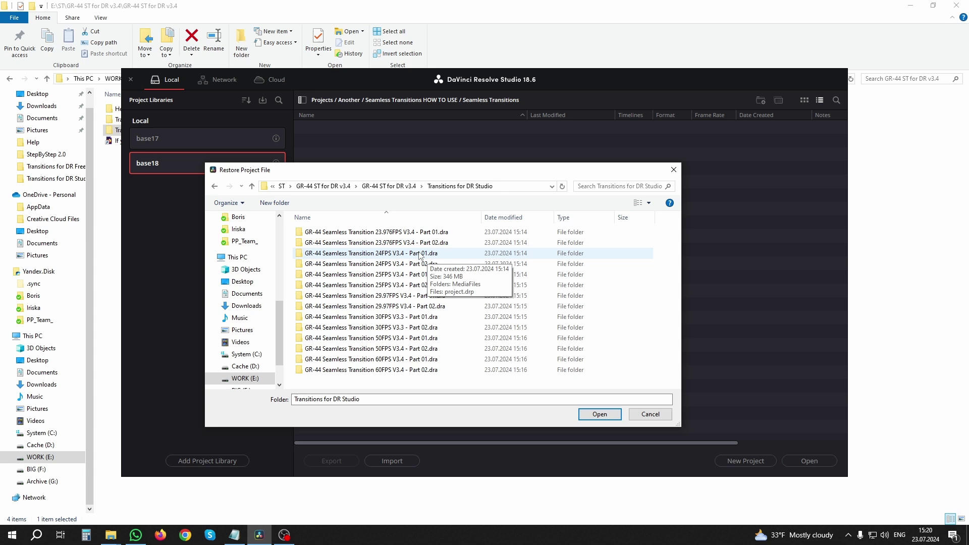
{"action": "left_click", "coordinate": [418, 256]}
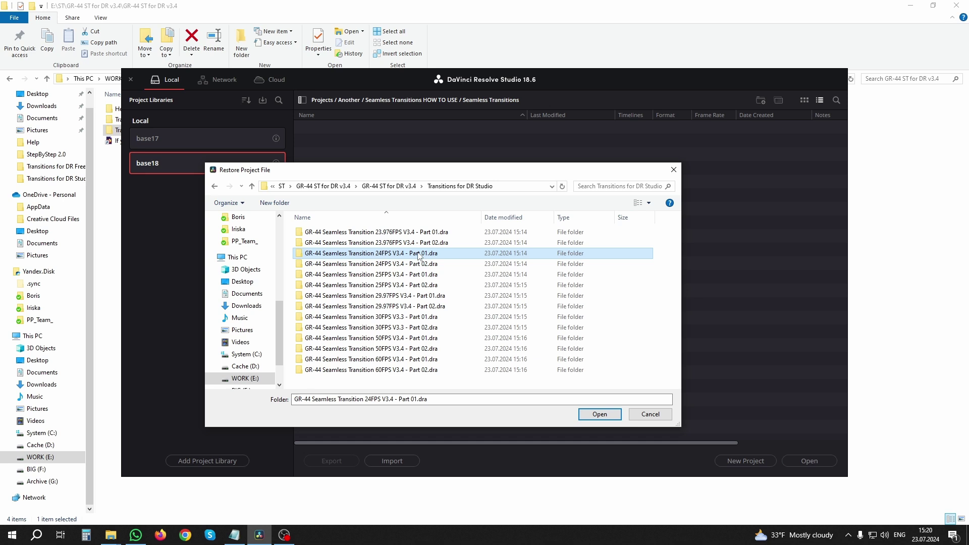
{"action": "left_click", "coordinate": [600, 414]}
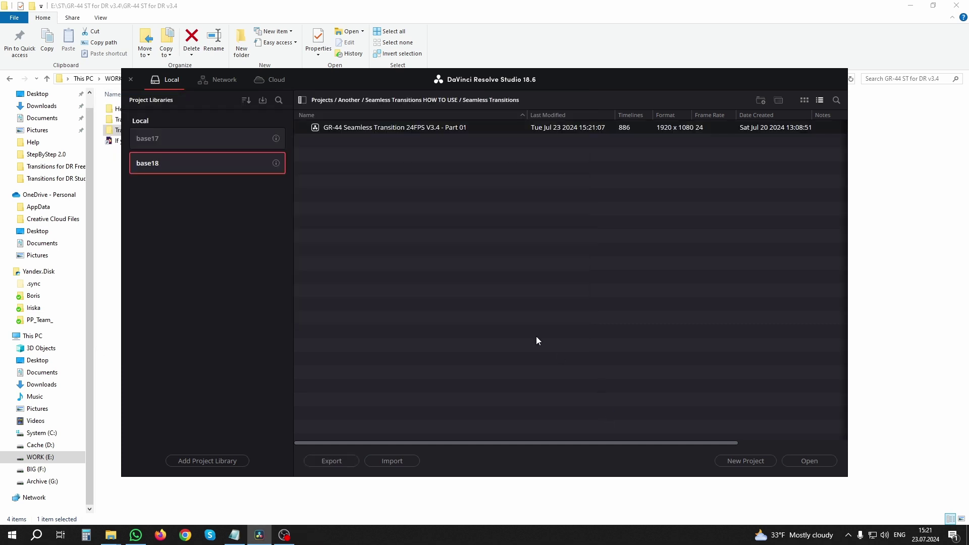
Restore the GR-44 Seamless Transition 24FPS V3.4 - Part 02 archive into the same folder.
{"action": "right_click", "coordinate": [458, 236]}
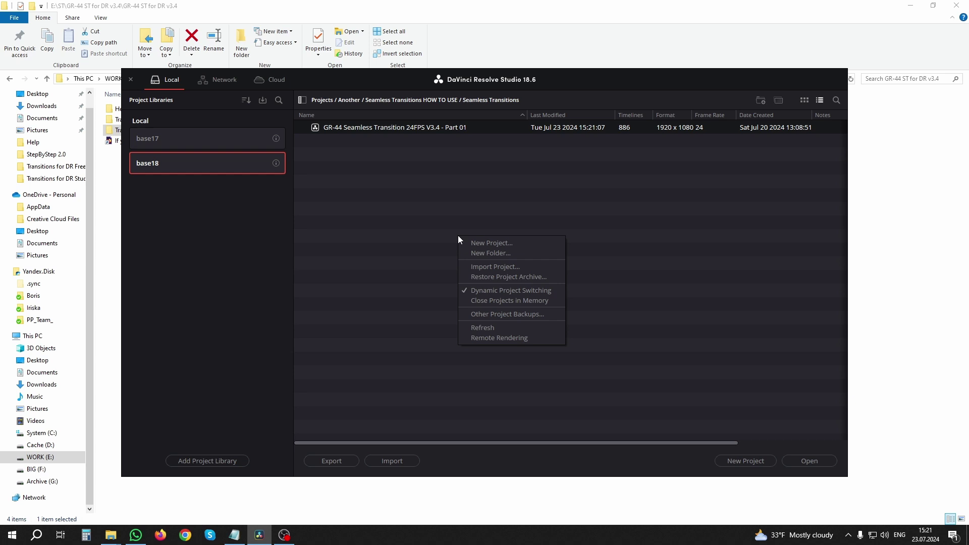
{"action": "left_click", "coordinate": [494, 277]}
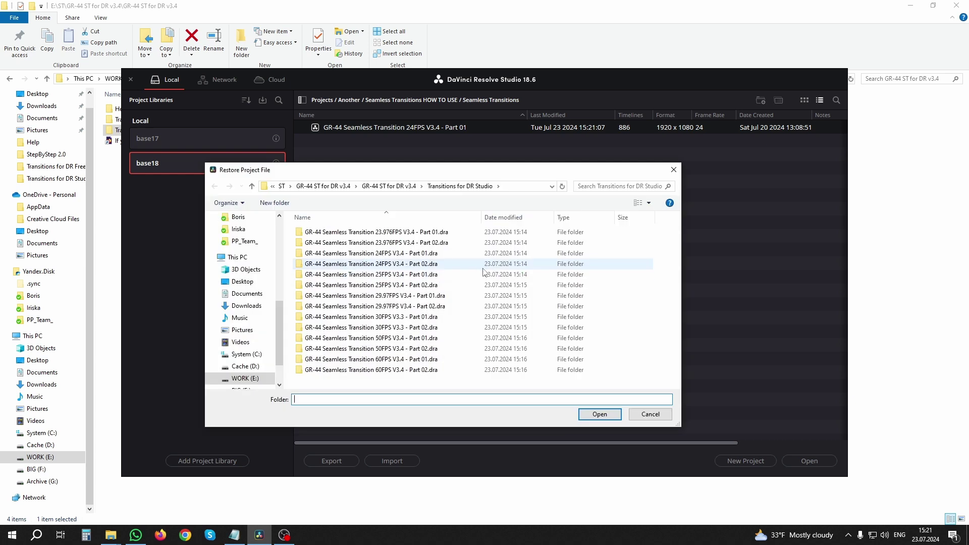
{"action": "left_click", "coordinate": [426, 264]}
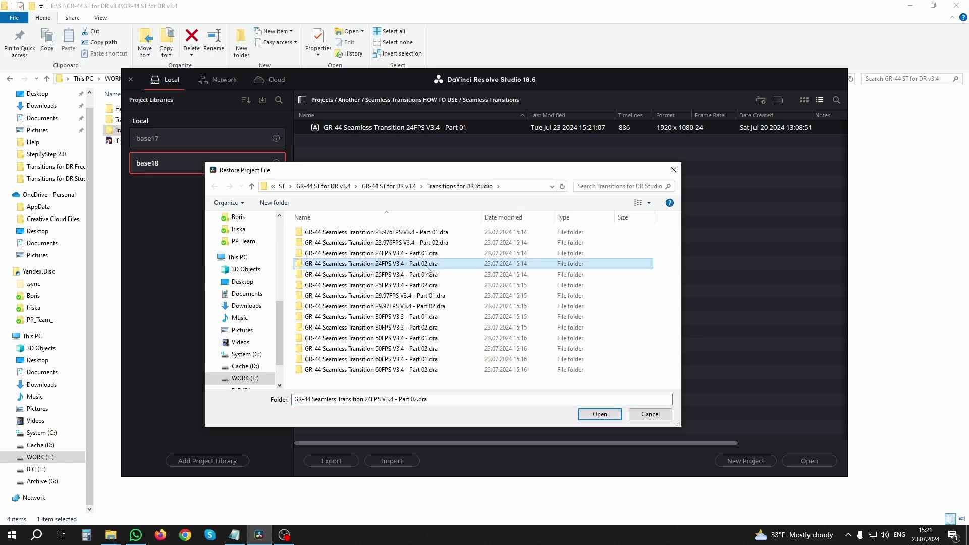
{"action": "left_click", "coordinate": [598, 417]}
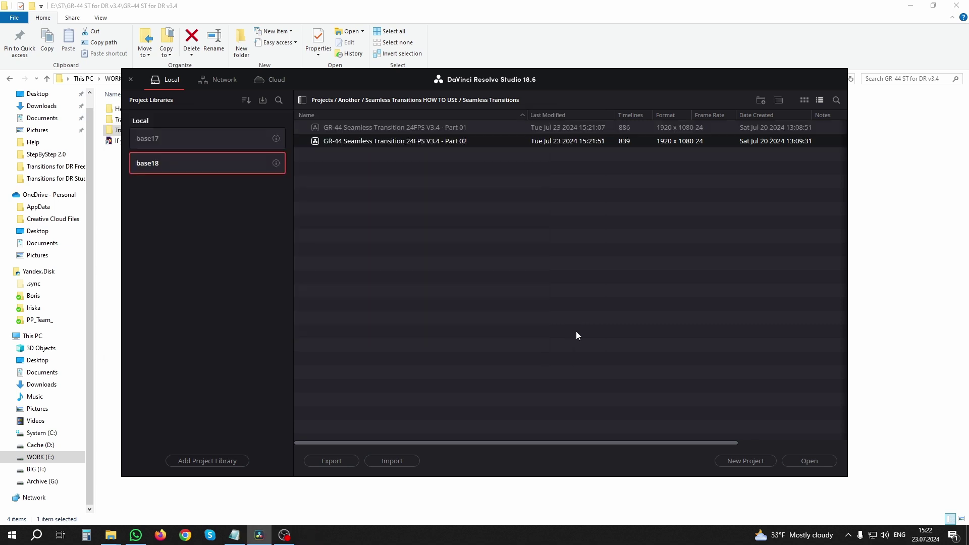
Dismiss the project list menu and load the Part 01 transitions project.
{"action": "right_click", "coordinate": [480, 237]}
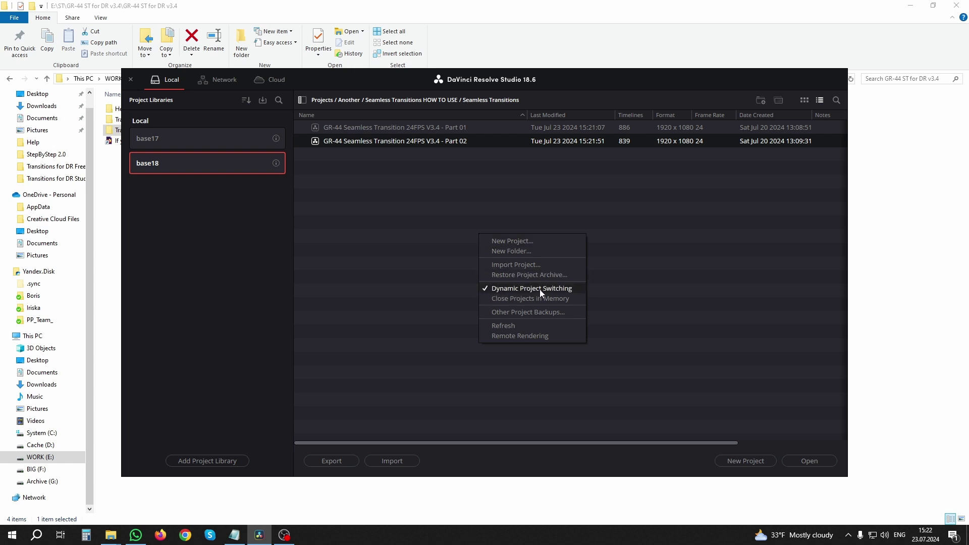
{"action": "left_click", "coordinate": [599, 292]}
{"action": "double_click", "coordinate": [364, 128]}
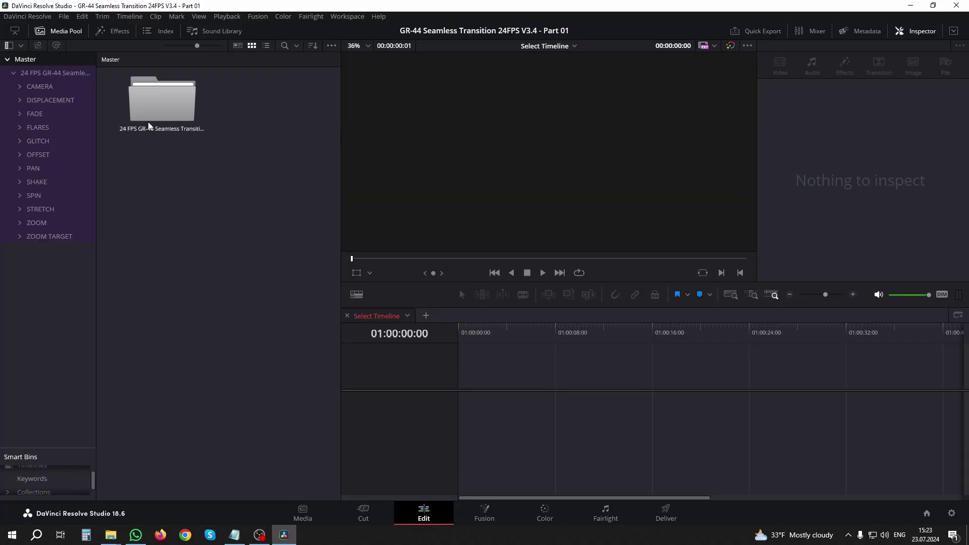
Select the 24 FPS GR-44 Seamless Transitions bin and copy it with Edit > Copy.
{"action": "left_click", "coordinate": [39, 74]}
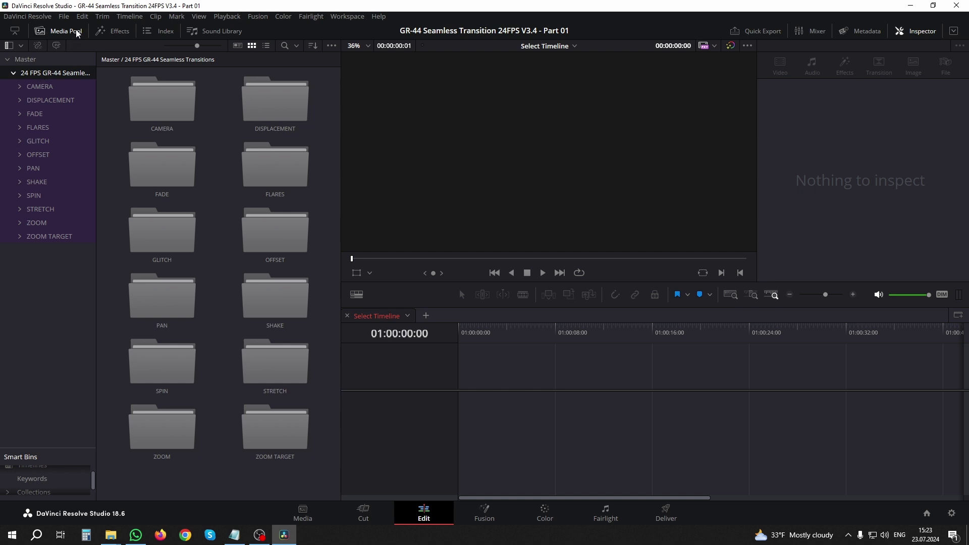
{"action": "left_click", "coordinate": [83, 18]}
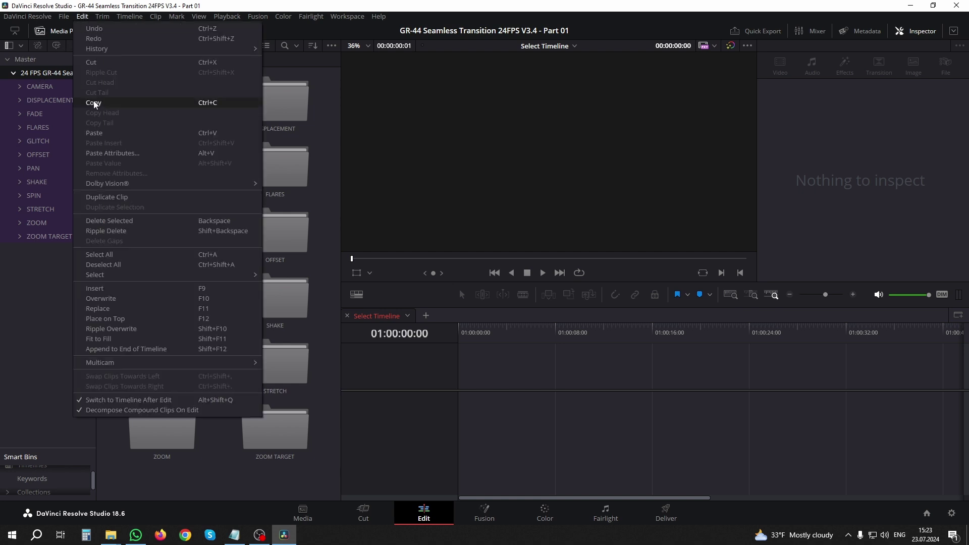
{"action": "left_click", "coordinate": [208, 104]}
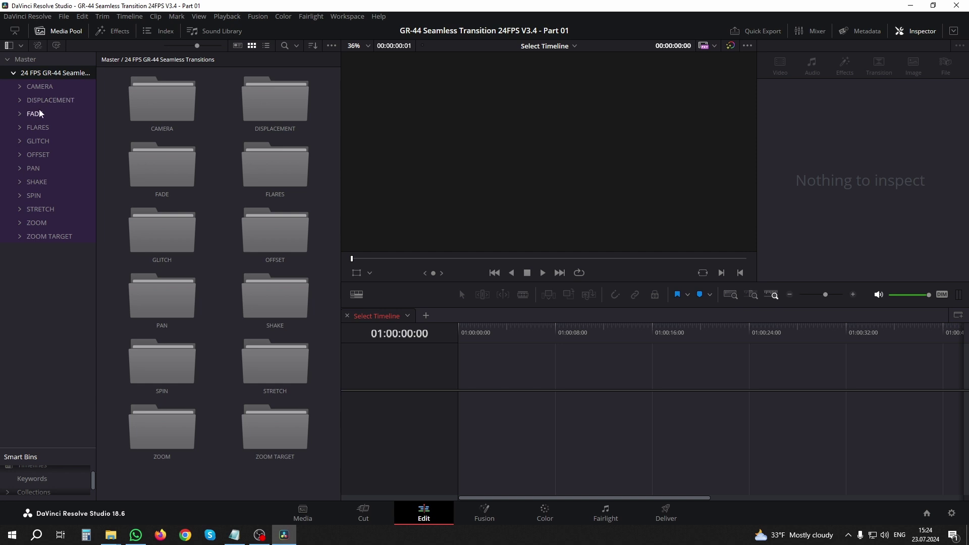
Open My Project from the parent folder and paste the 24 FPS GR-44 Seamless Transitions bin.
{"action": "key", "text": "shift+1"}
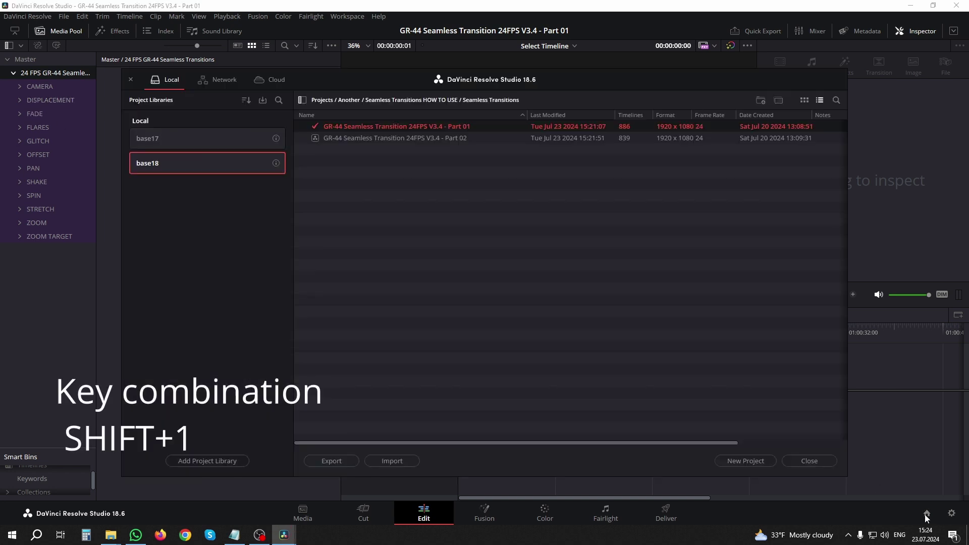
{"action": "left_click", "coordinate": [435, 100]}
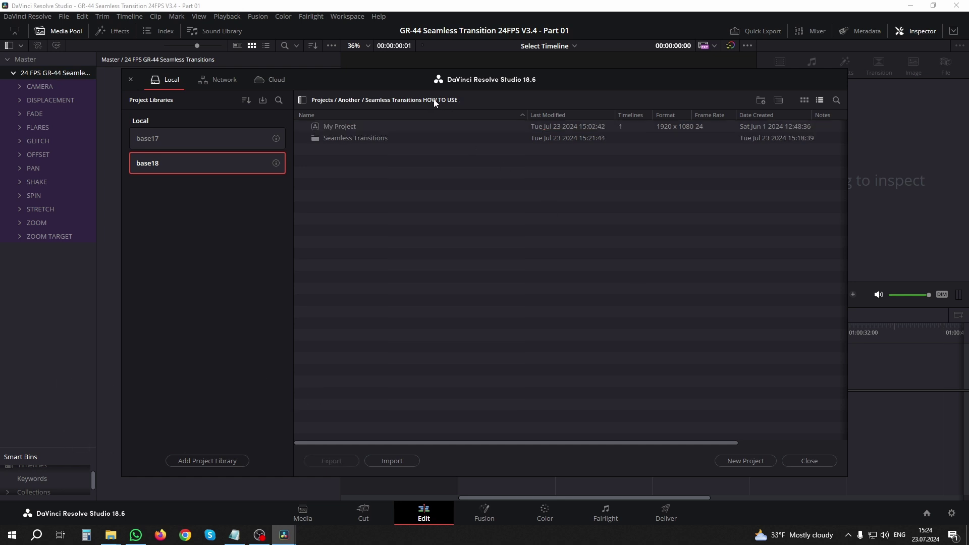
{"action": "double_click", "coordinate": [337, 126]}
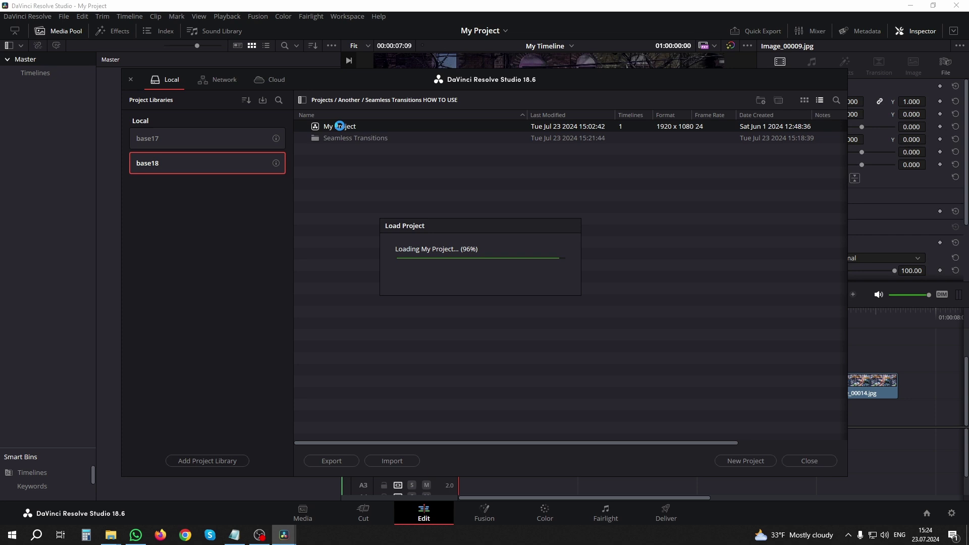
{"action": "left_click", "coordinate": [82, 17]}
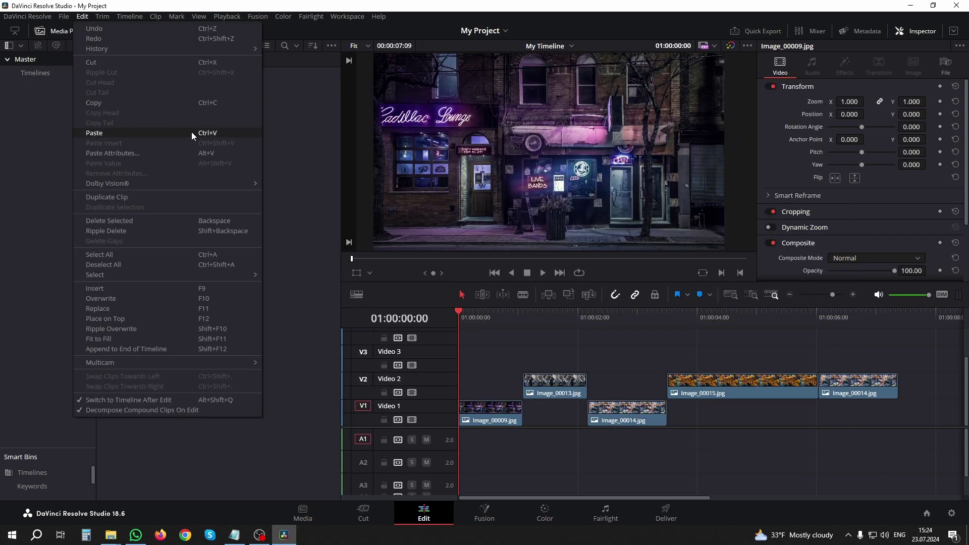
{"action": "left_click", "coordinate": [213, 132]}
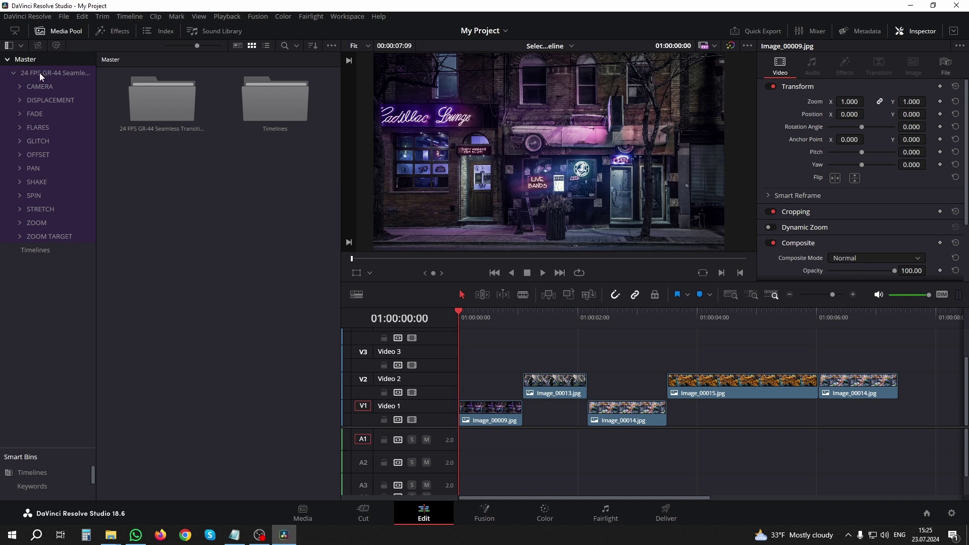
Reopen the Project Manager and load the Part 02 project from the Seamless Transitions folder.
{"action": "key", "text": "shift+1"}
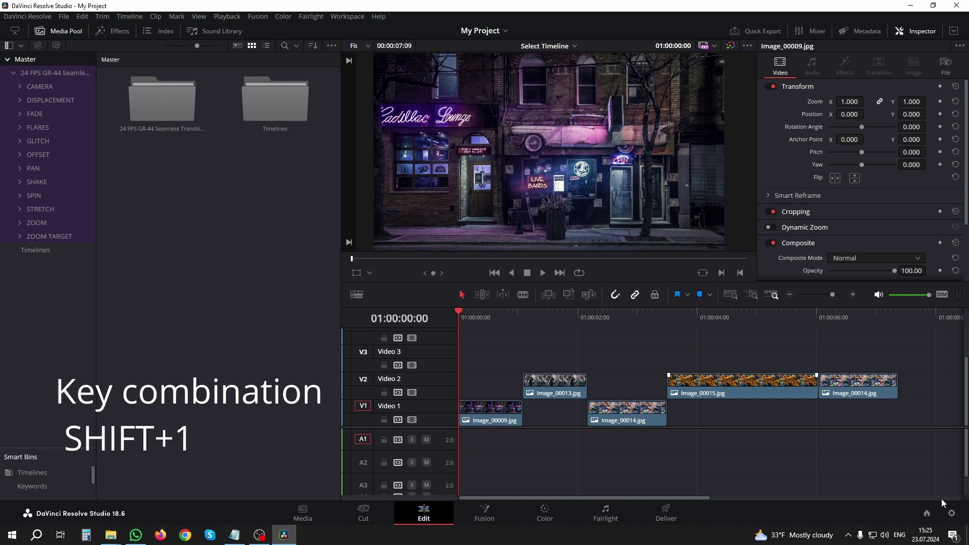
{"action": "left_click", "coordinate": [926, 513]}
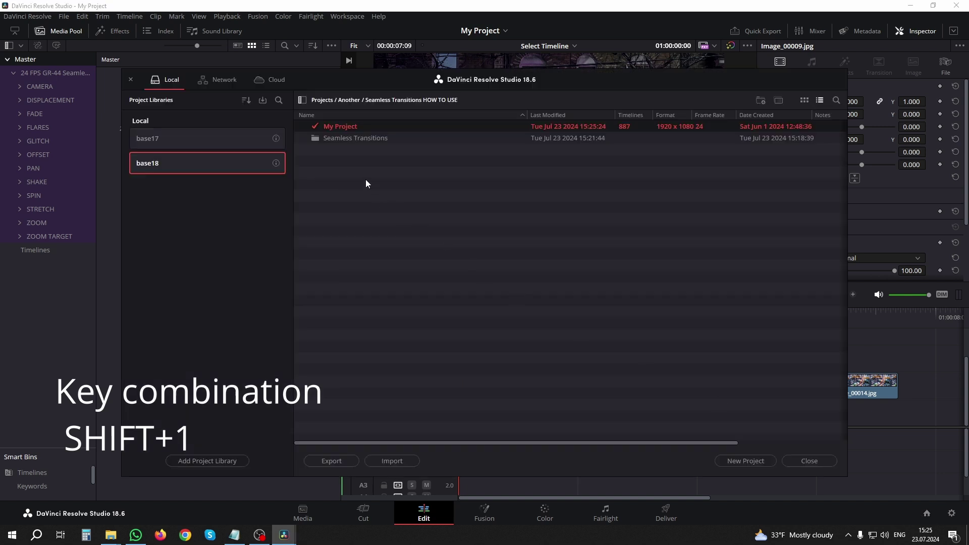
{"action": "double_click", "coordinate": [368, 138]}
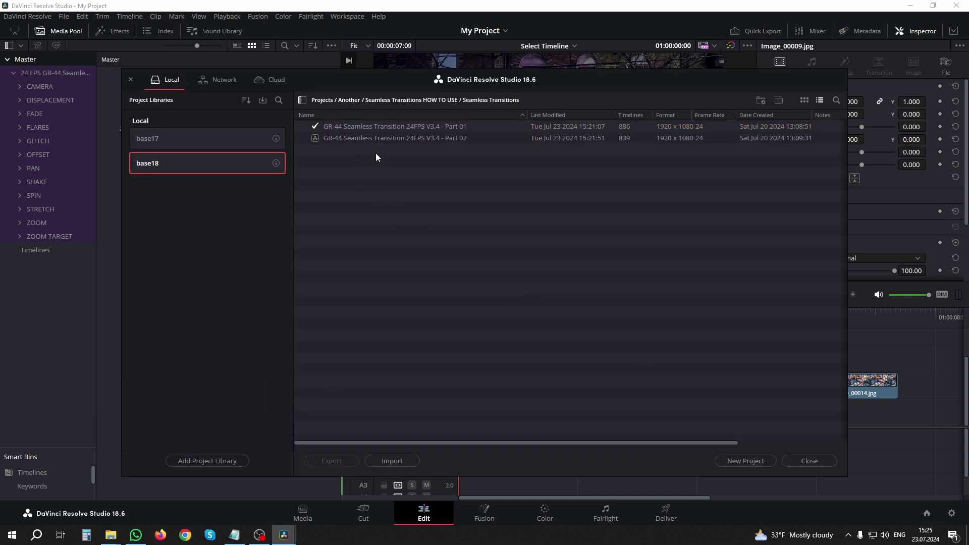
{"action": "double_click", "coordinate": [401, 138]}
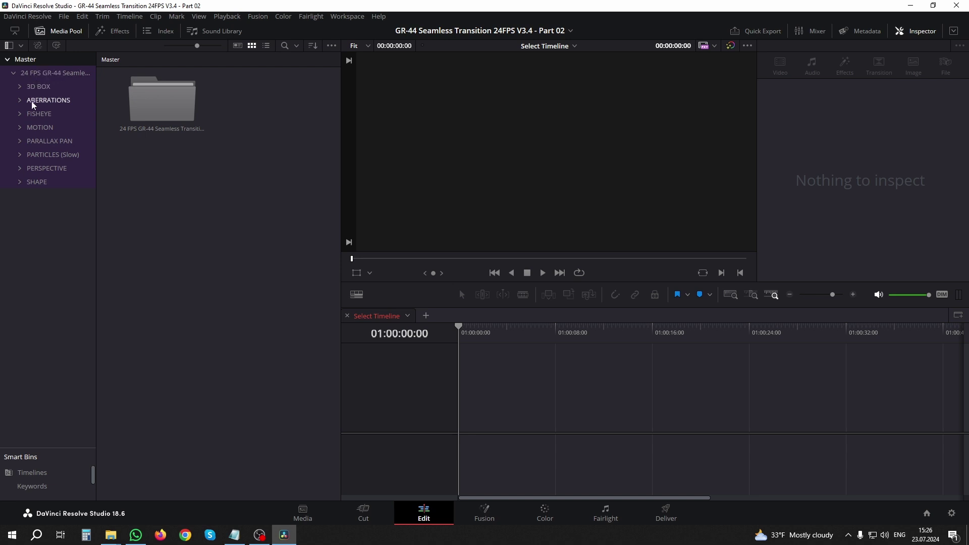
Marquee-select the transition bins from 3D BOX to SHAPE and copy them.
{"action": "left_click_drag", "start_coordinate": [44, 190], "coordinate": [39, 94]}
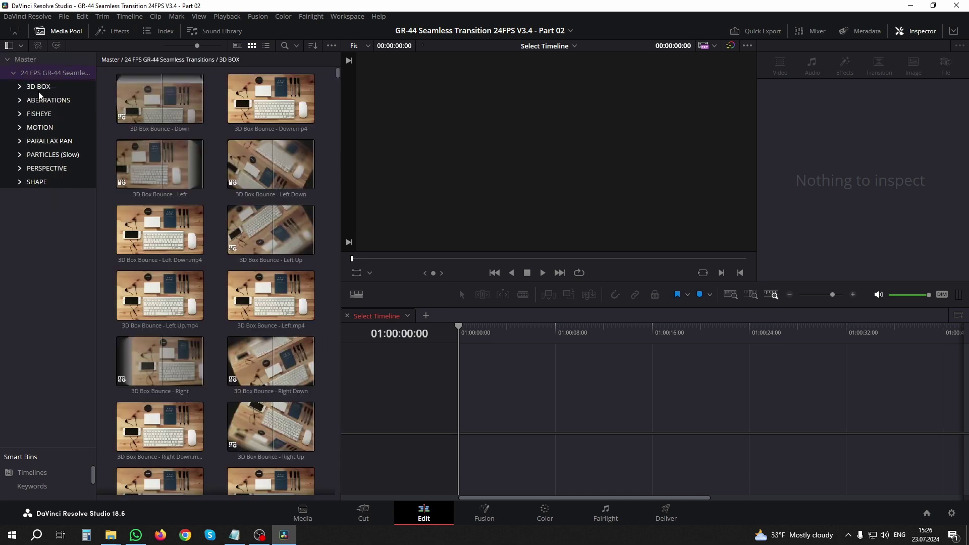
{"action": "left_click", "coordinate": [81, 17]}
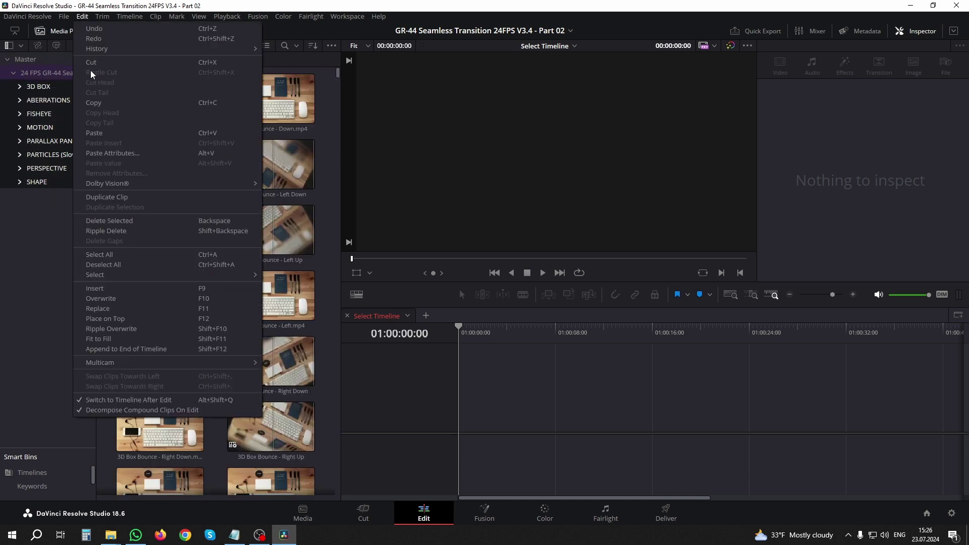
{"action": "left_click", "coordinate": [17, 241]}
Narrow the selection to ABERRATIONS, MOTION, PERSPECTIVE and 3D BOX, then copy those bins.
{"action": "left_click", "coordinate": [47, 101]}
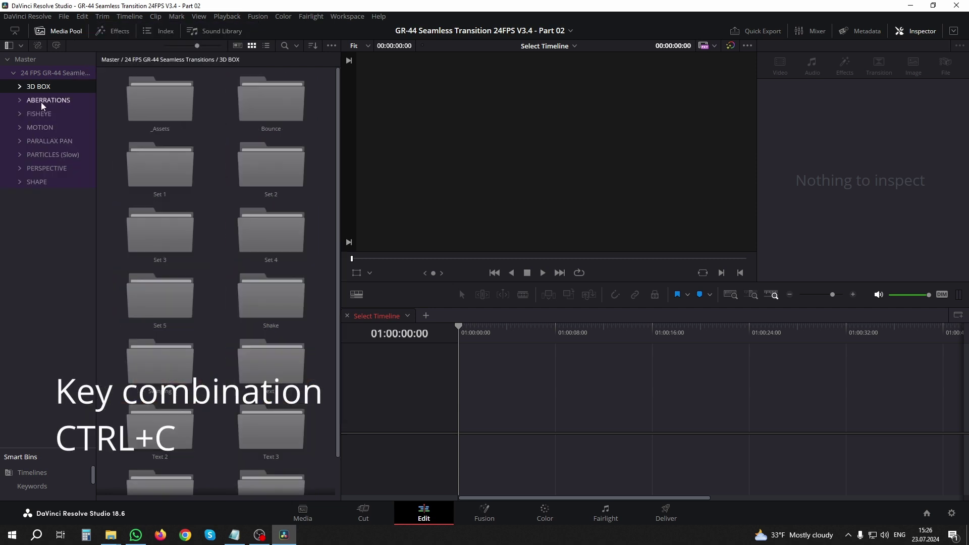
{"action": "left_click", "coordinate": [41, 127]}
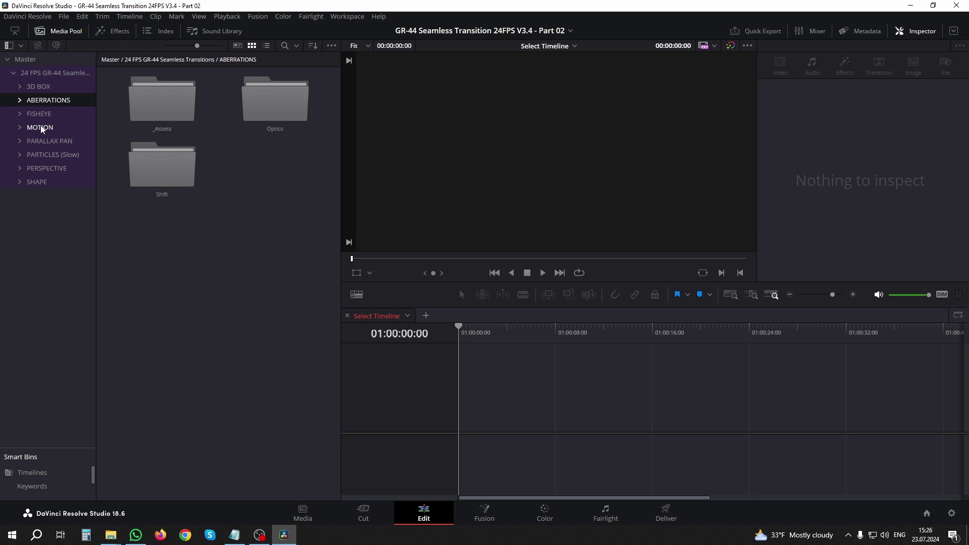
{"action": "left_click", "coordinate": [39, 168]}
{"action": "left_click", "coordinate": [40, 89]}
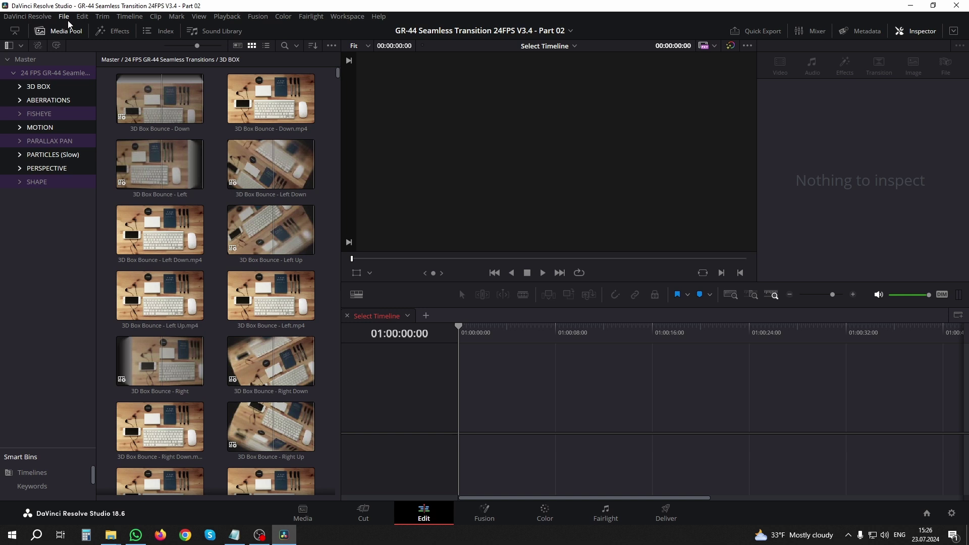
{"action": "left_click", "coordinate": [82, 19]}
{"action": "left_click", "coordinate": [97, 107]}
Go back to My Project through the Project Manager and paste the copied transition bins.
{"action": "left_click", "coordinate": [927, 513]}
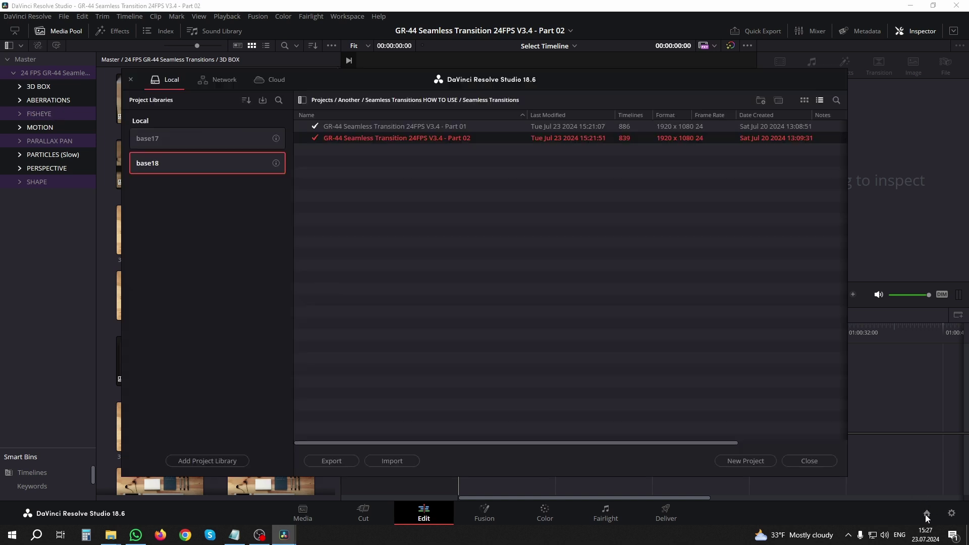
{"action": "left_click", "coordinate": [437, 100]}
{"action": "double_click", "coordinate": [348, 126]}
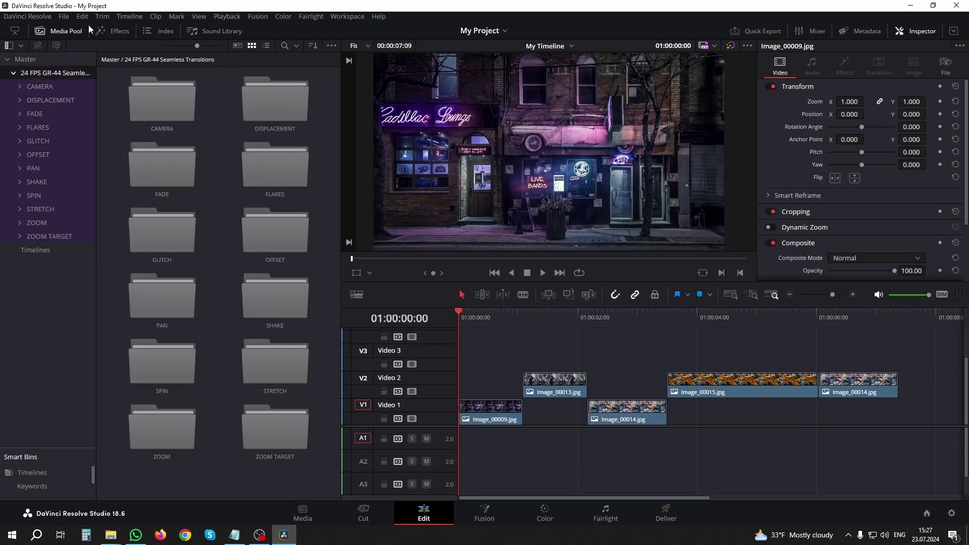
{"action": "left_click", "coordinate": [82, 17]}
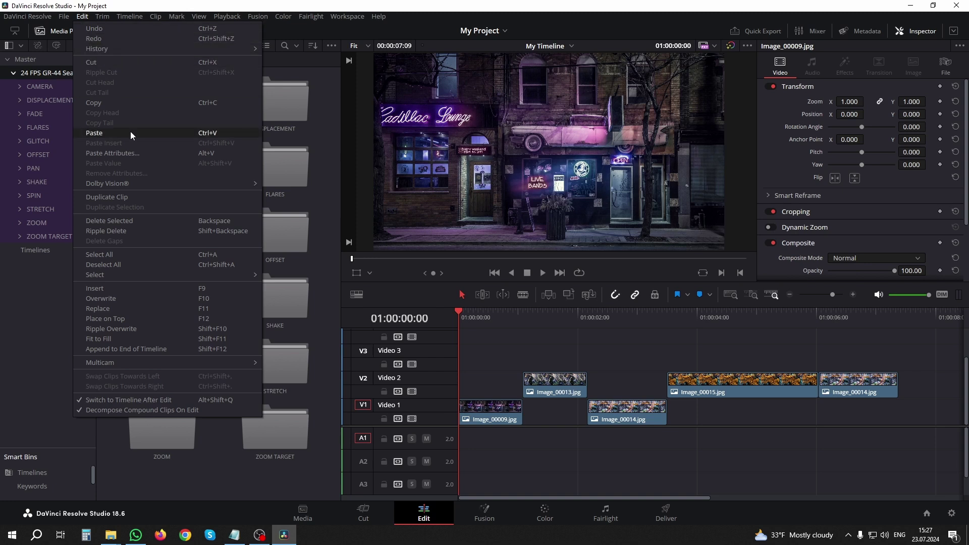
{"action": "left_click", "coordinate": [223, 133]}
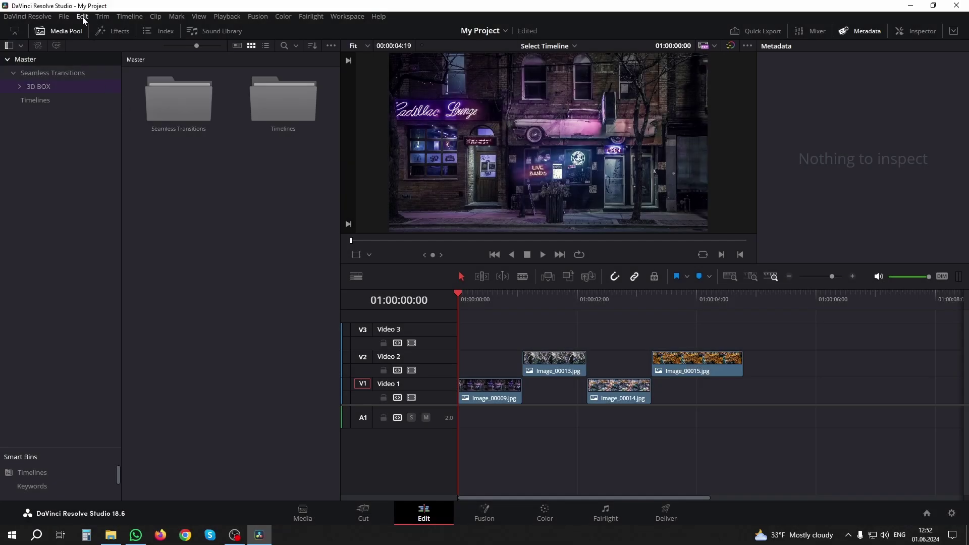
Expand the 3D BOX bin in the Media Pool to list its Bounce, Set 1–5 and Text 1–5 sub-bins.
{"action": "left_click", "coordinate": [83, 17]}
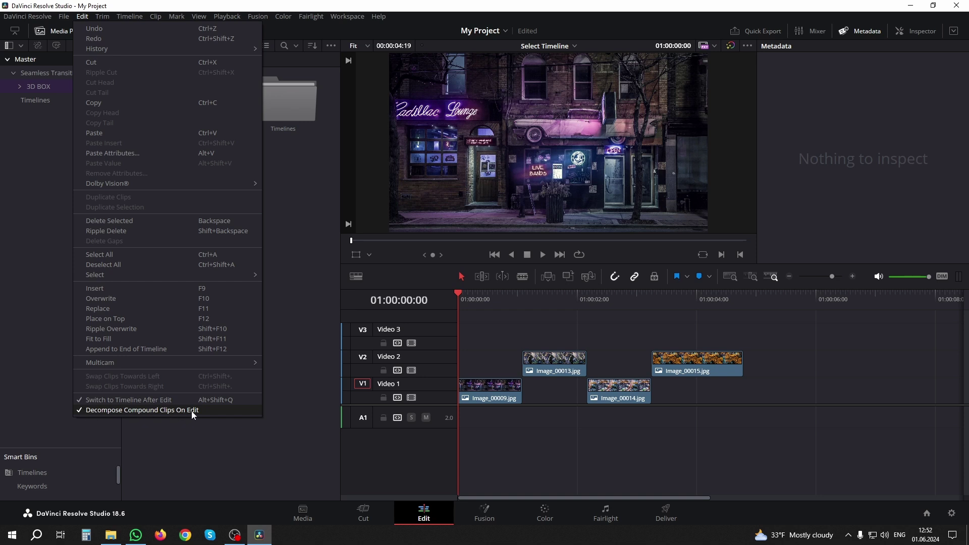
{"action": "left_click", "coordinate": [192, 437]}
{"action": "left_click", "coordinate": [20, 86]}
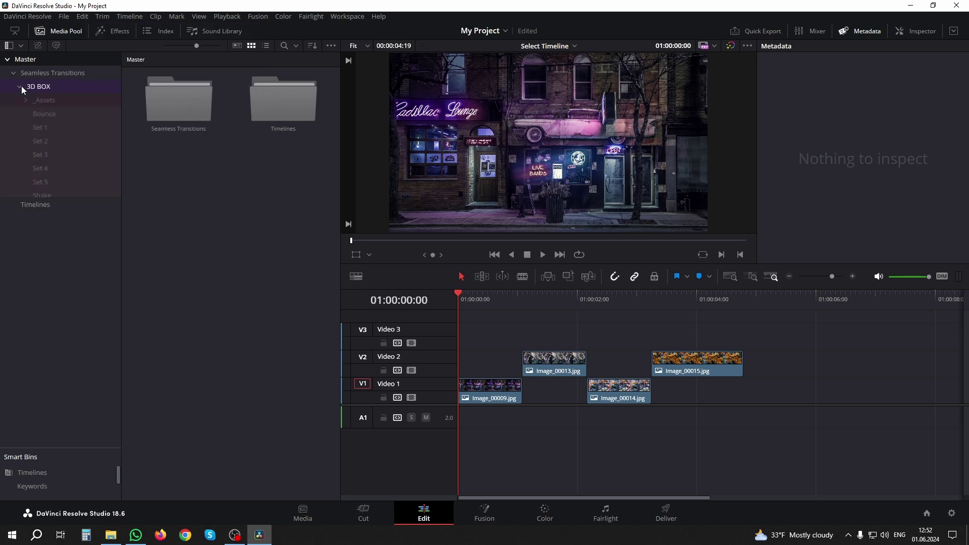
Browse the Bounce bin in list and thumbnail views, then show the eight Set 1 transitions.
{"action": "left_click", "coordinate": [41, 114]}
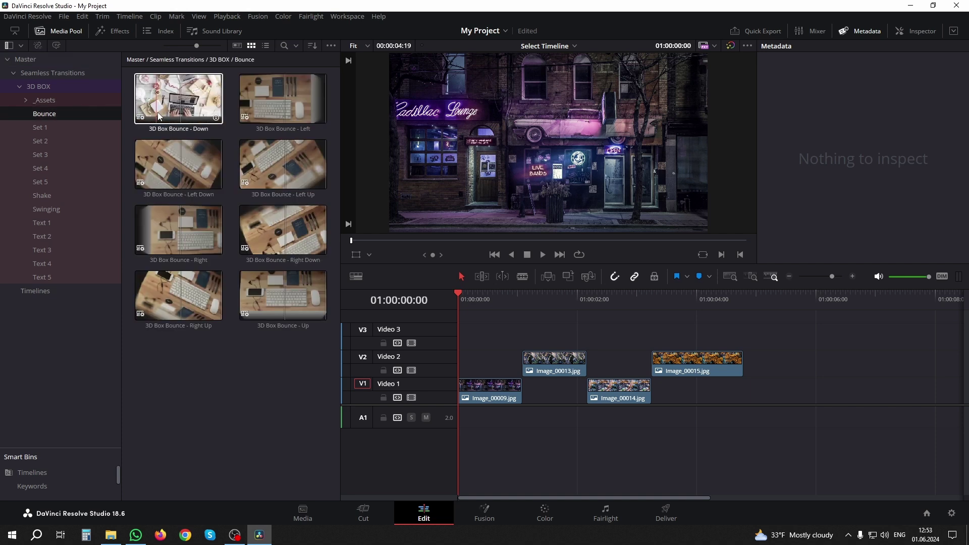
{"action": "left_click", "coordinate": [266, 46]}
{"action": "left_click", "coordinate": [251, 46]}
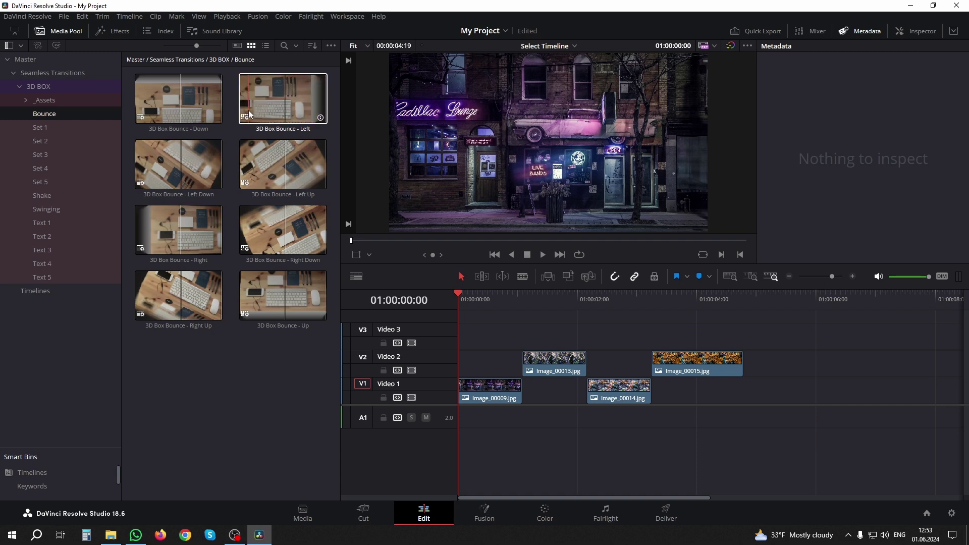
{"action": "left_click", "coordinate": [40, 127]}
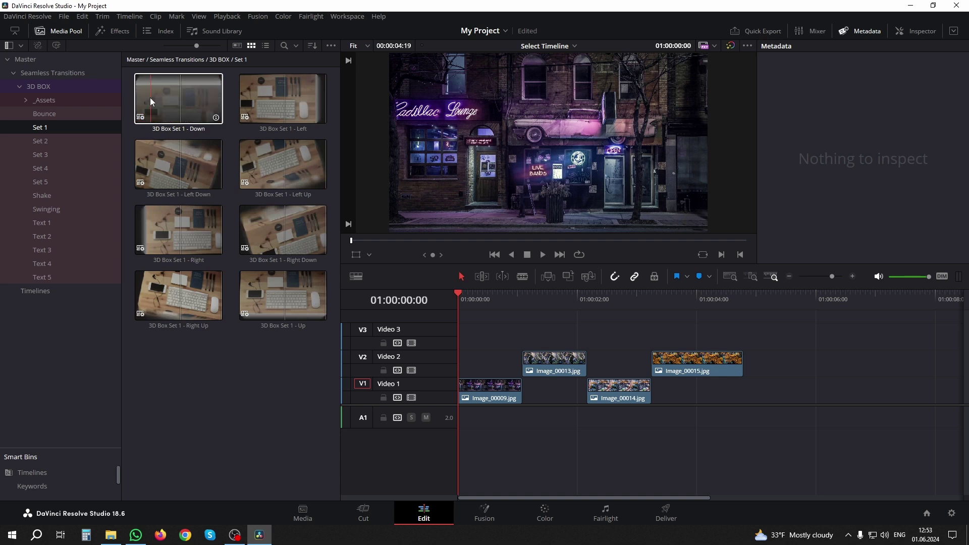
Place 3D Box Set 1 - Down on Video 3 over the first cut, play it, and return to 01:00:00:17.
{"action": "left_click_drag", "start_coordinate": [151, 101], "coordinate": [505, 358]}
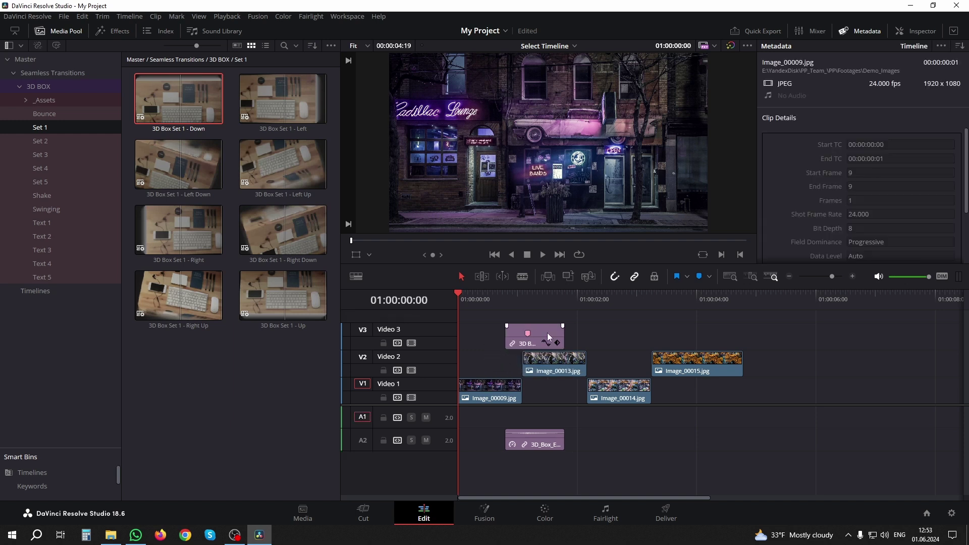
{"action": "left_click_drag", "start_coordinate": [547, 332], "coordinate": [531, 332]}
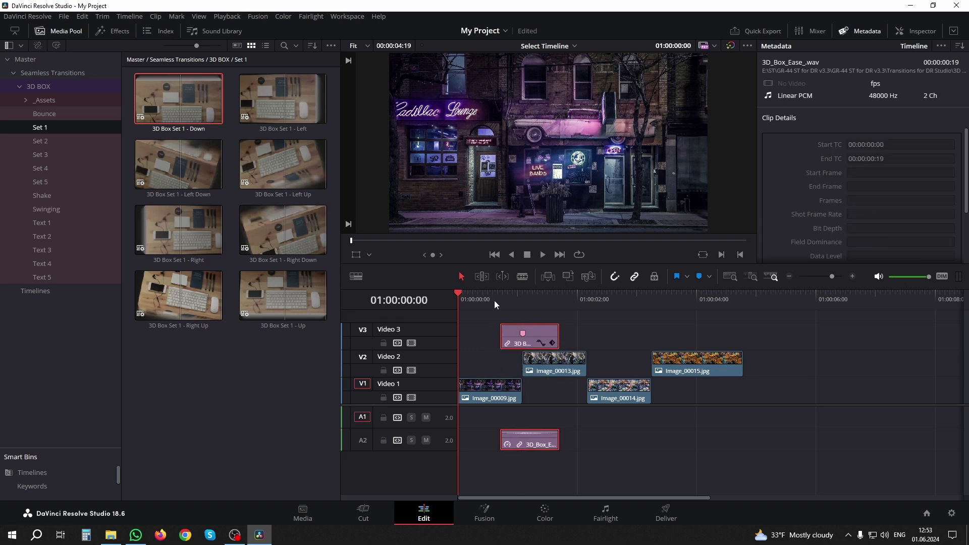
{"action": "left_click", "coordinate": [487, 298]}
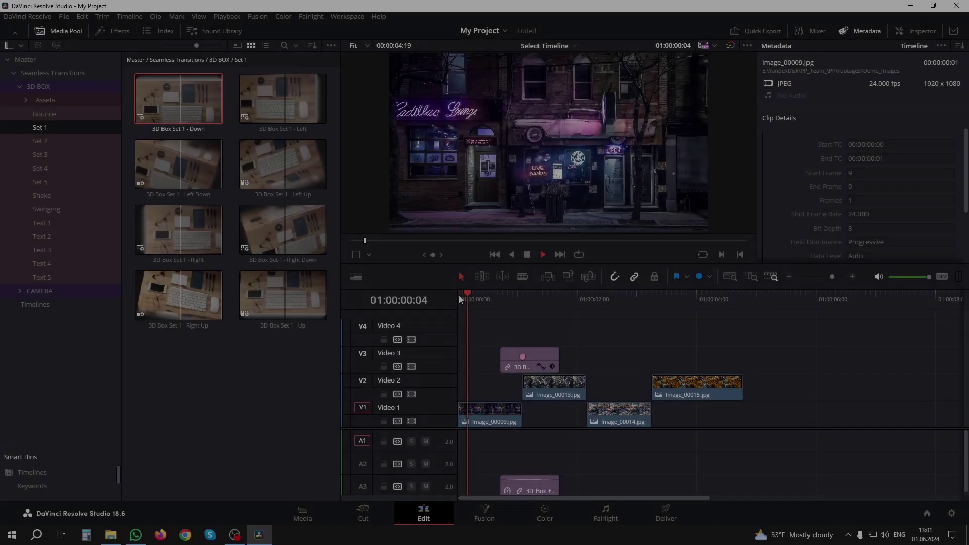
{"action": "key", "text": "space"}
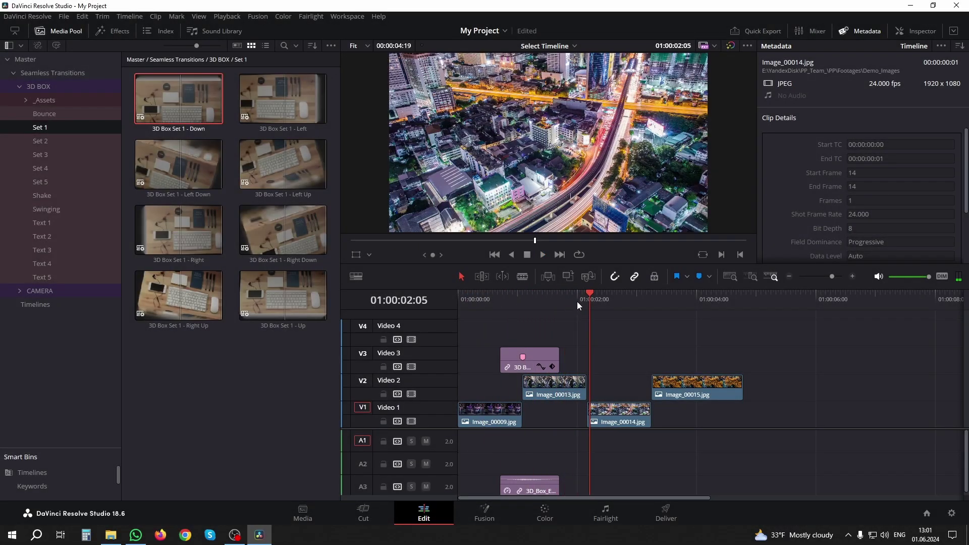
{"action": "left_click_drag", "start_coordinate": [577, 301], "coordinate": [495, 303]}
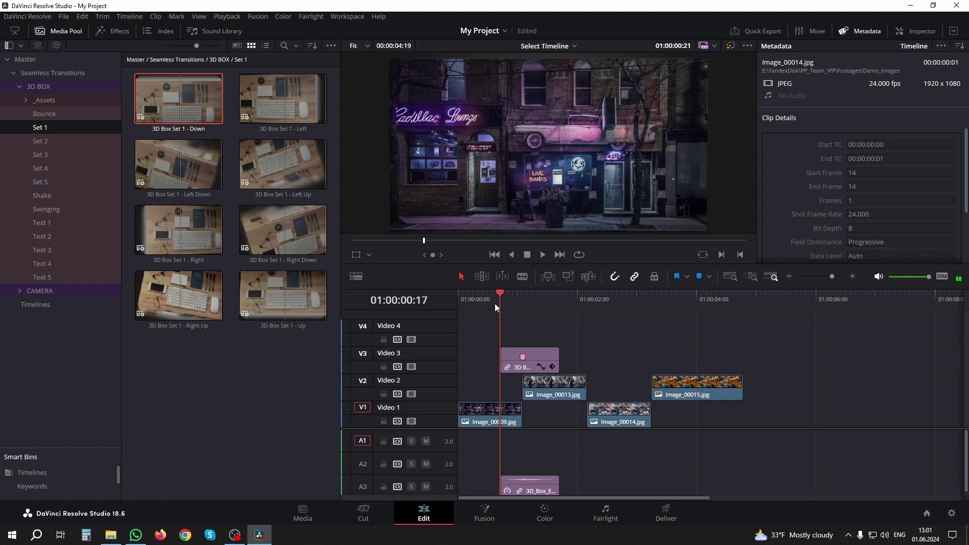
Change the timeline proxy setting, set the render cache to Smart, and cache the Video 3 transition's colour output.
{"action": "left_click", "coordinate": [226, 16]}
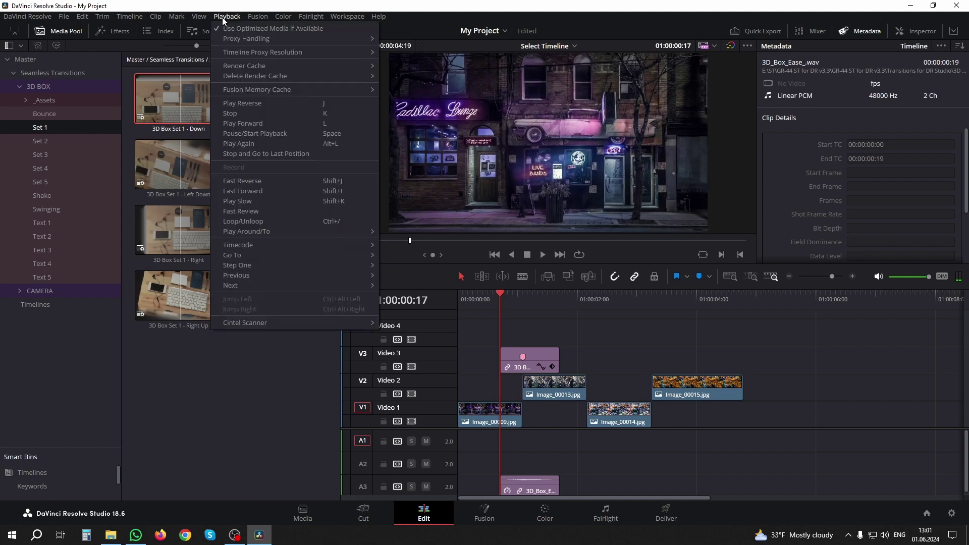
{"action": "left_click", "coordinate": [398, 65]}
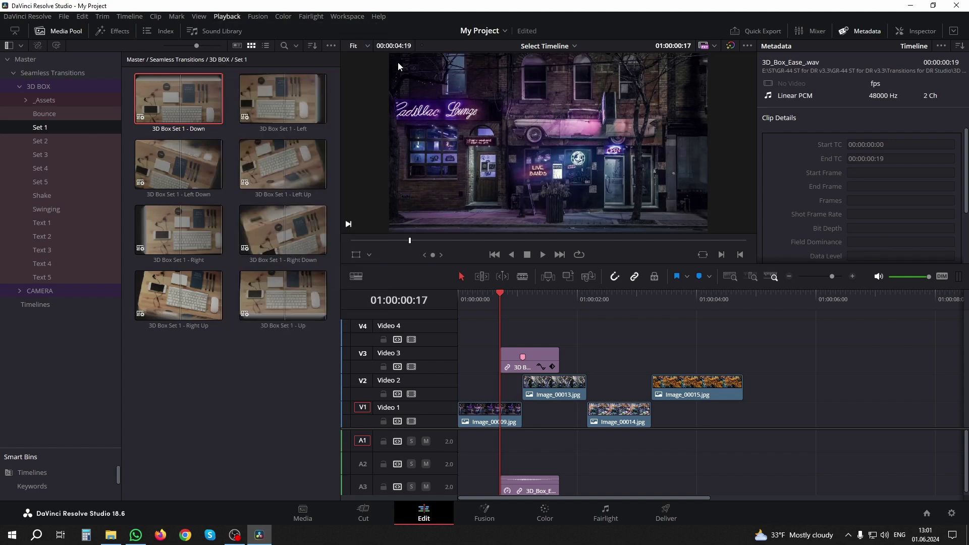
{"action": "left_click", "coordinate": [227, 16]}
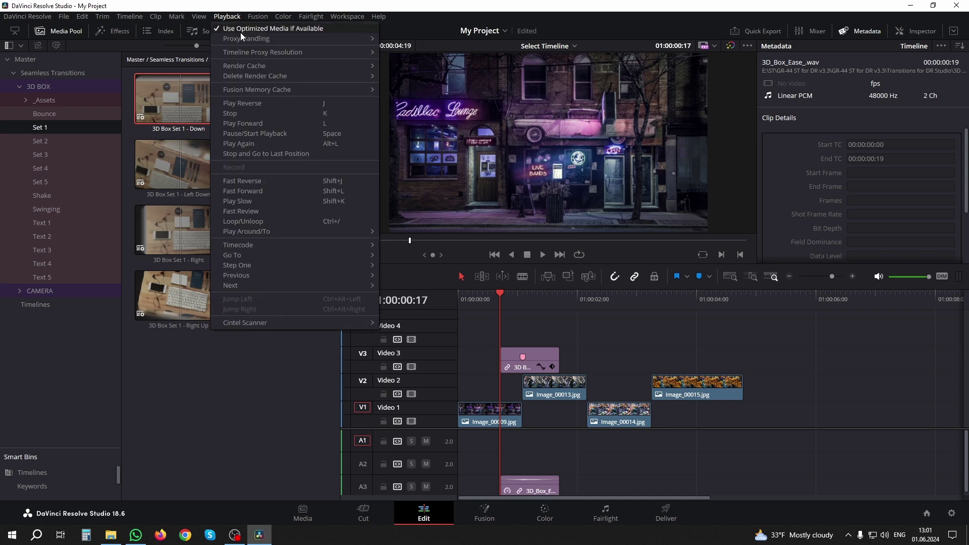
{"action": "mouse_move", "coordinate": [258, 67]}
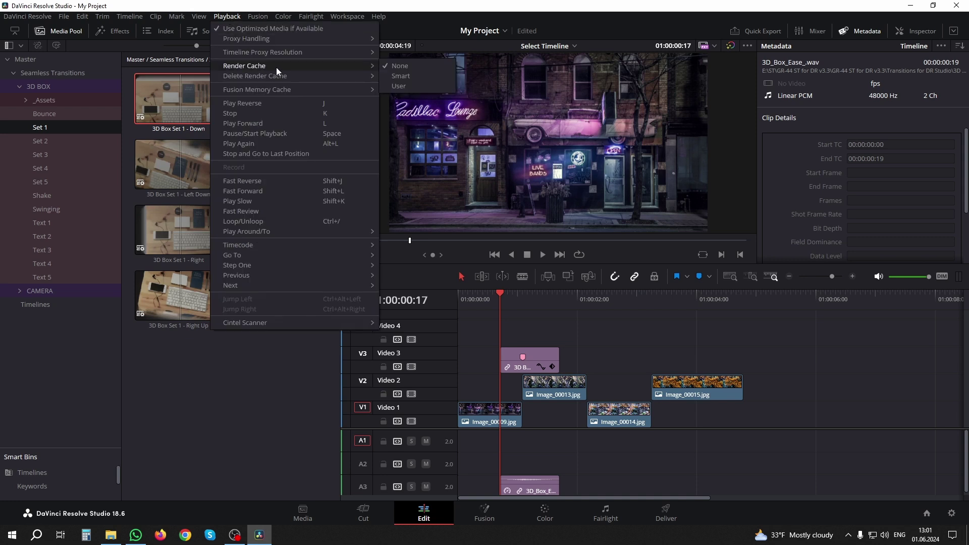
{"action": "left_click", "coordinate": [402, 77]}
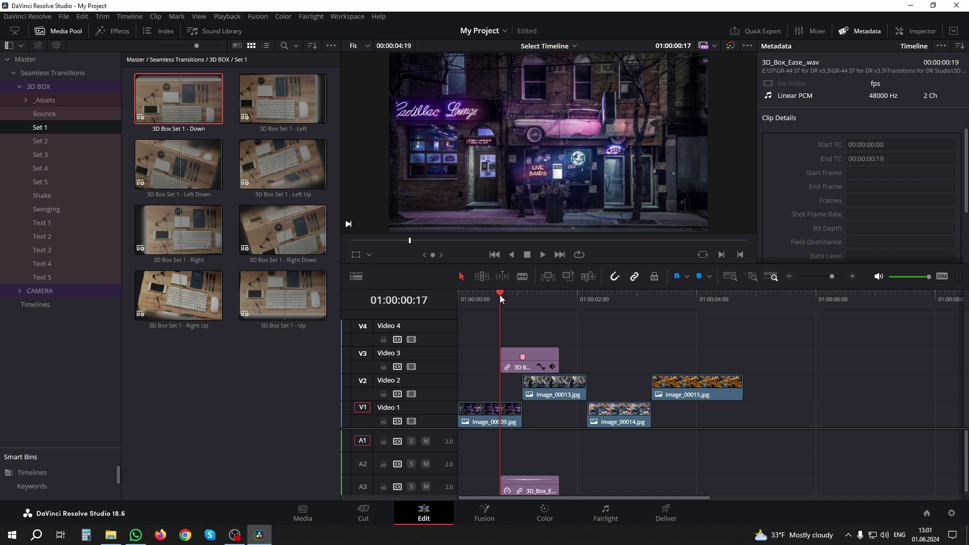
{"action": "right_click", "coordinate": [537, 358]}
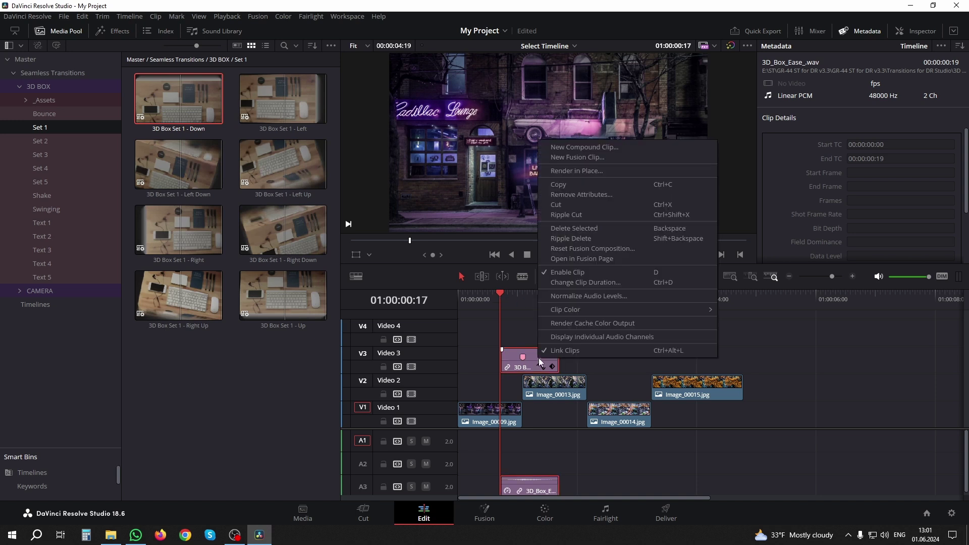
{"action": "left_click", "coordinate": [606, 323]}
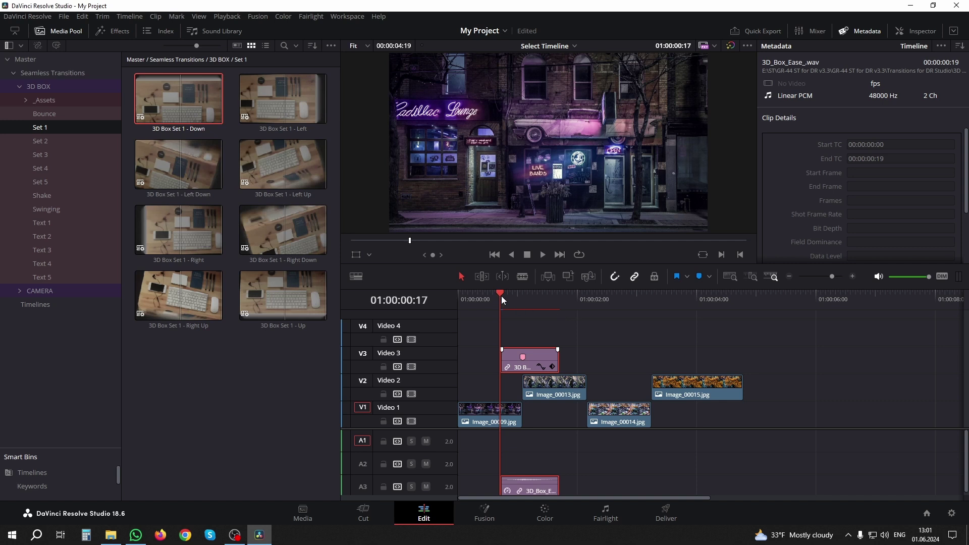
Play and stop the cached 3D Box Set 1 - Down transition several times to preview it.
{"action": "key", "text": "space"}
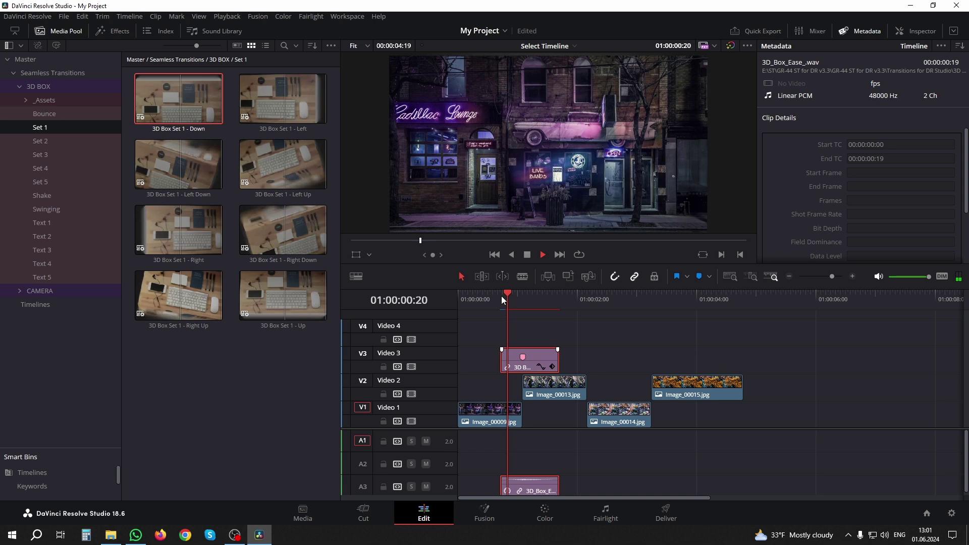
{"action": "key", "text": "space"}
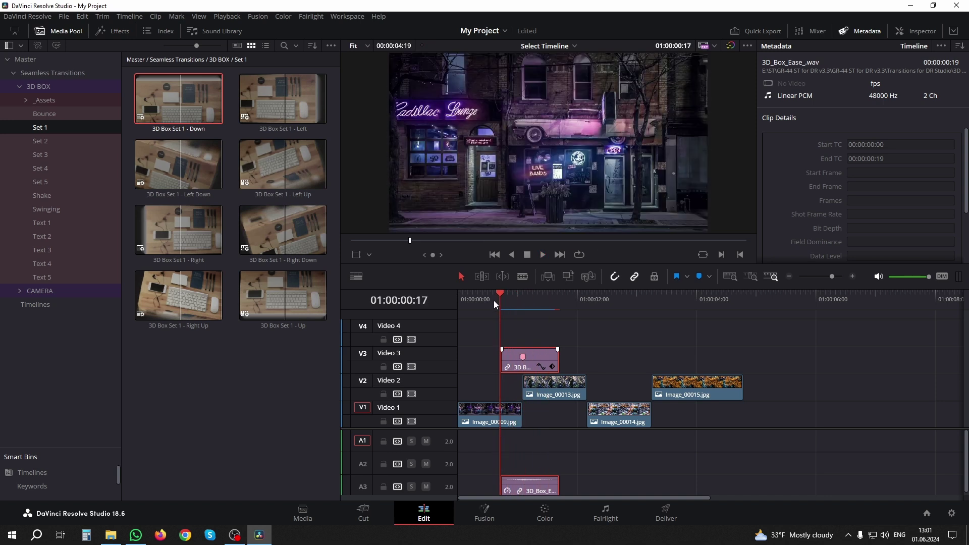
{"action": "key", "text": "space"}
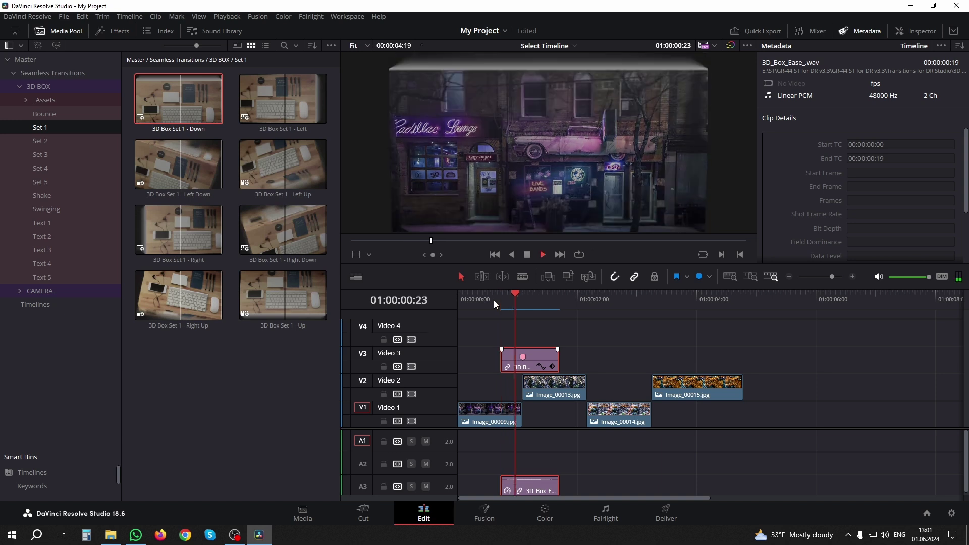
{"action": "key", "text": "space"}
{"action": "key", "text": "space"}
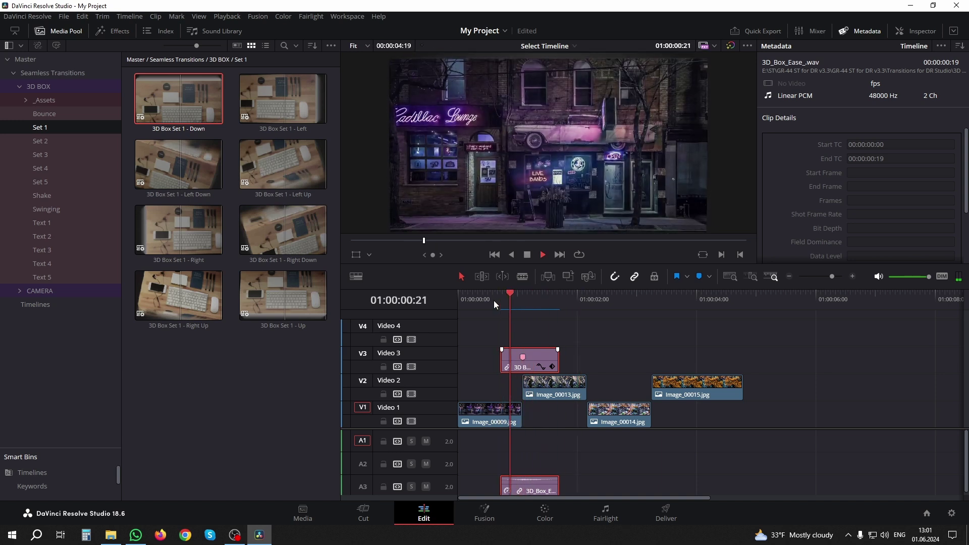